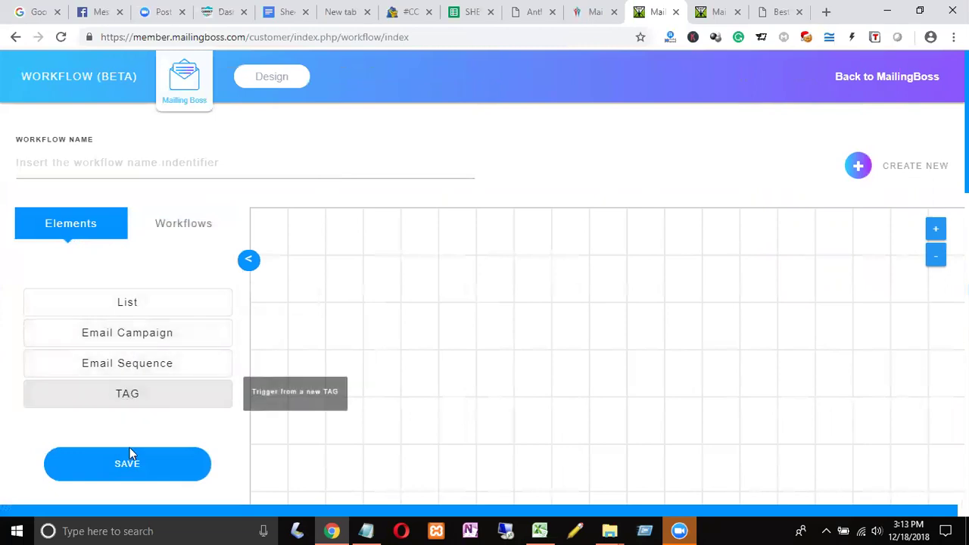
pyautogui.click(169, 225)
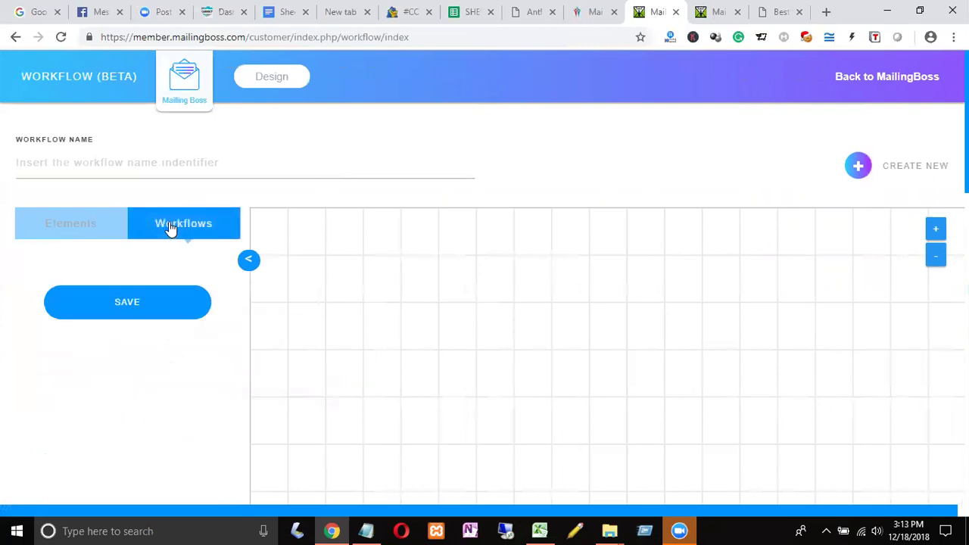
pyautogui.click(82, 227)
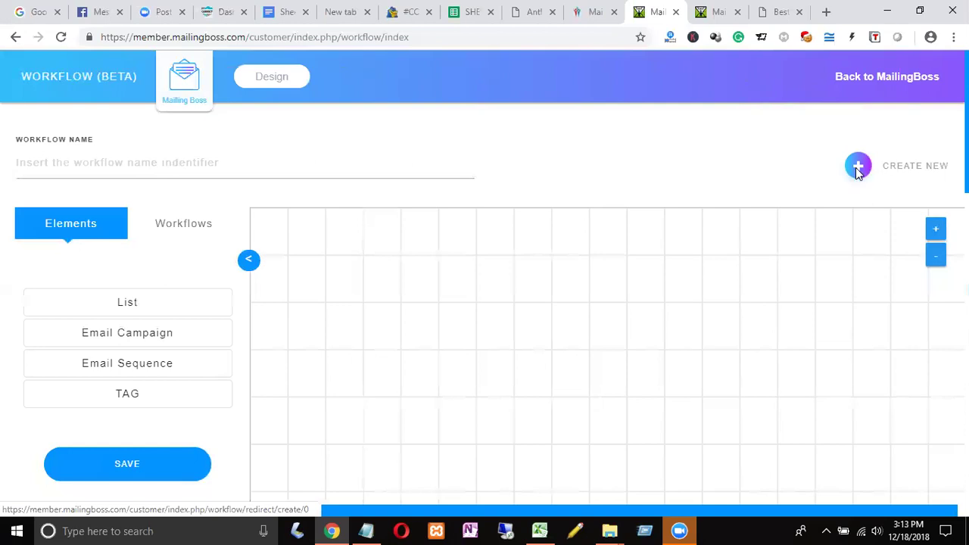
# Step: Try to create a new workflow named "Work Flow 1" and check for it among the saved workflows
pyautogui.click(858, 174)
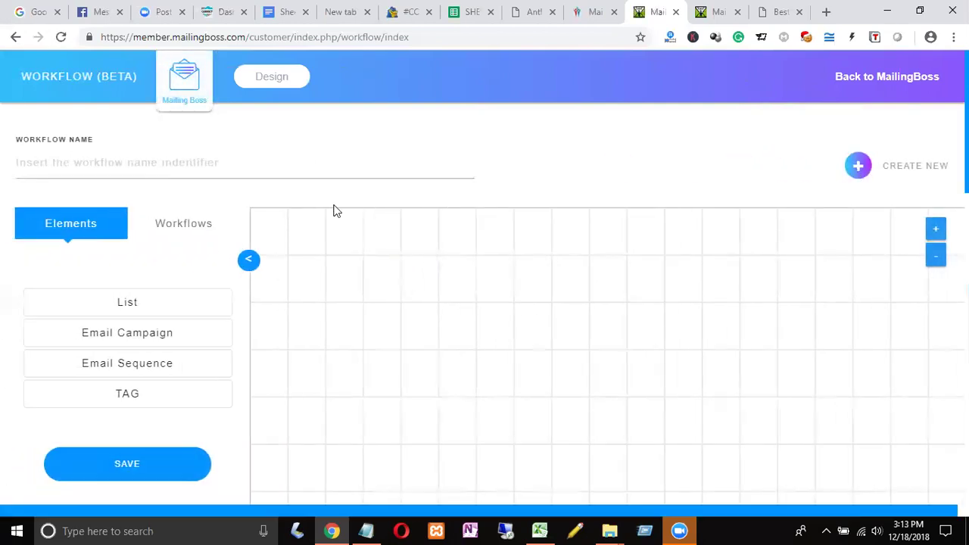
pyautogui.click(190, 167)
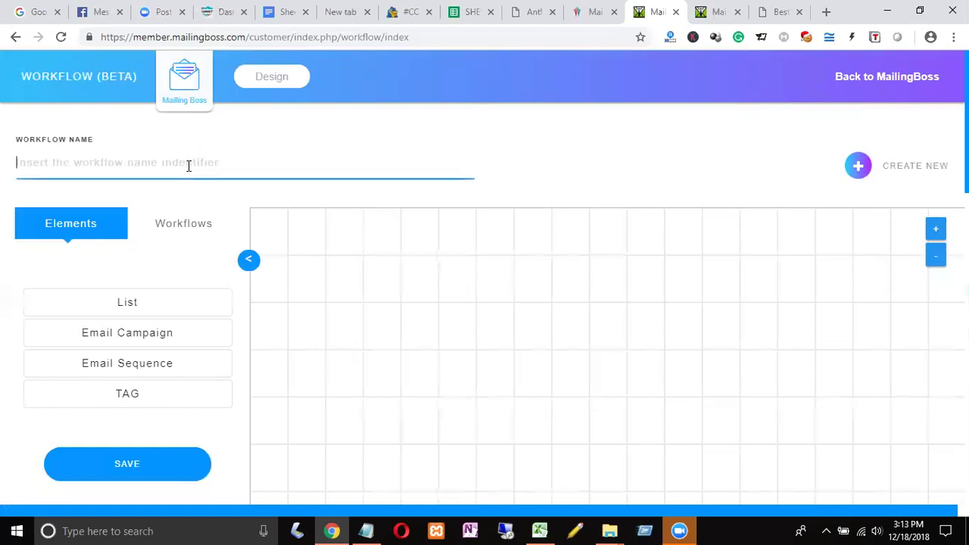
pyautogui.write('Work Flow 1')
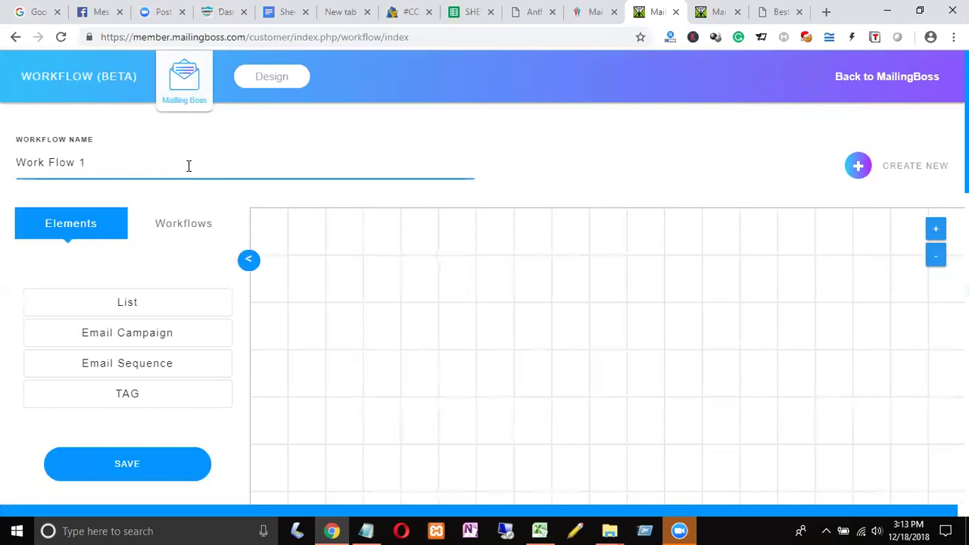
pyautogui.click(854, 166)
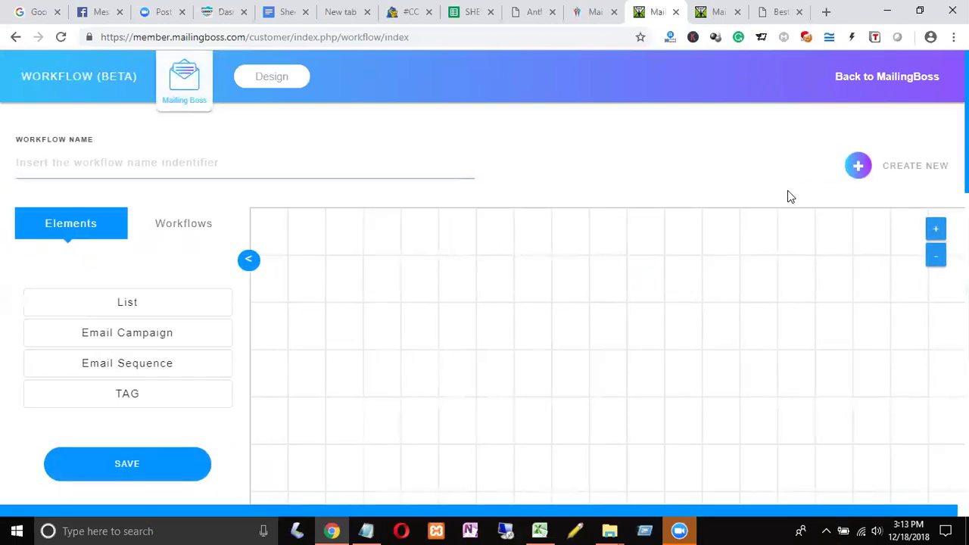
pyautogui.click(190, 227)
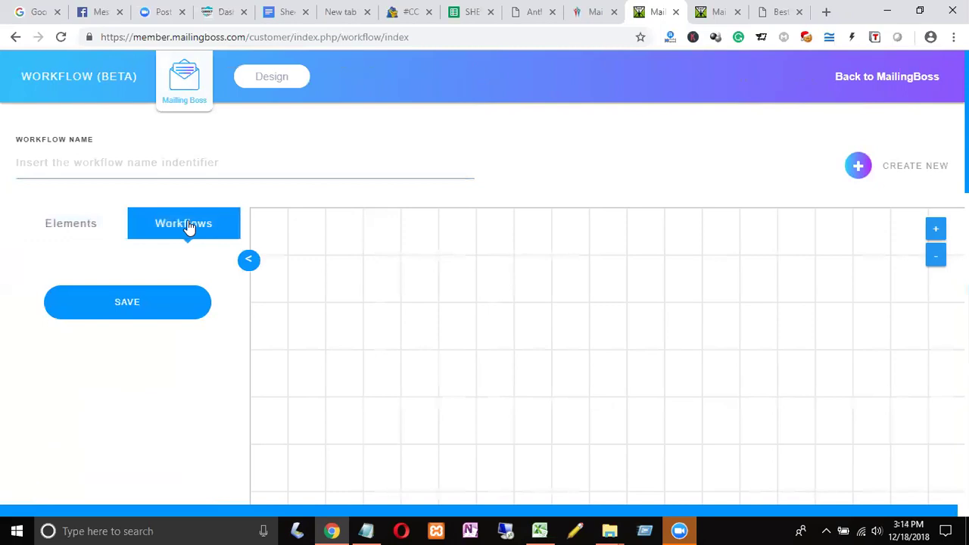
pyautogui.click(74, 229)
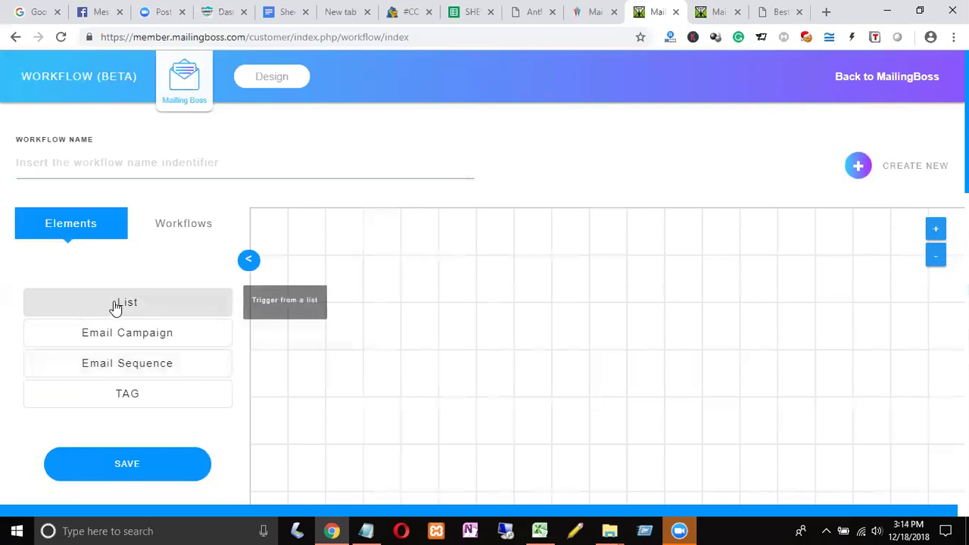
# Step: Add a List element to the empty workflow canvas and open its list settings
pyautogui.moveTo(119, 305); pyautogui.dragTo(490, 355)
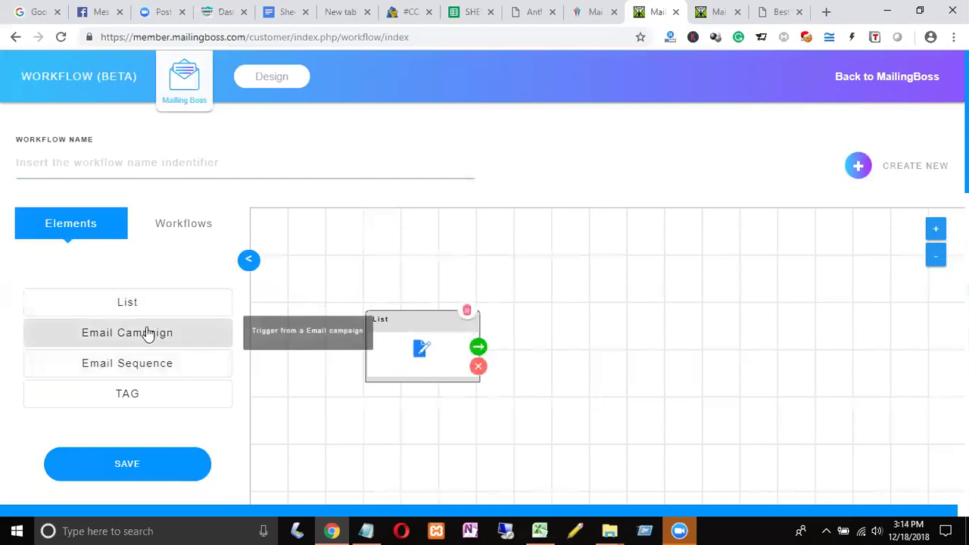
pyautogui.click(421, 355)
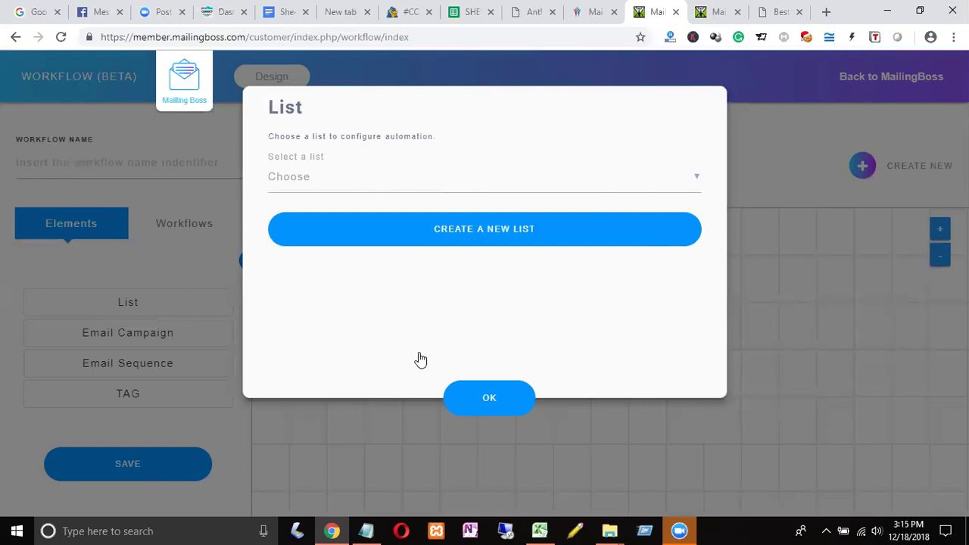
# Step: Select the existing list "Lead Capture - Travel" for the List element
pyautogui.click(564, 190)
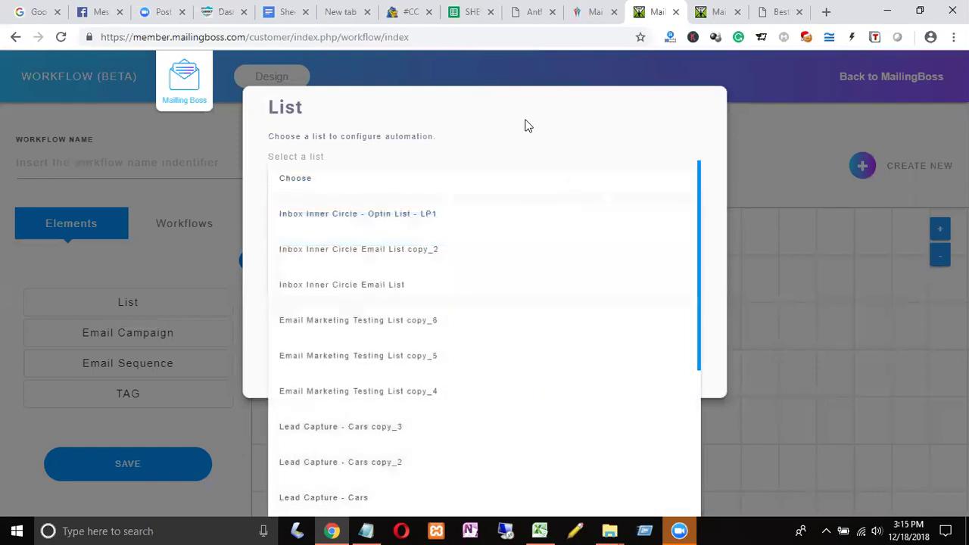
pyautogui.scroll(-1, 419, 311)
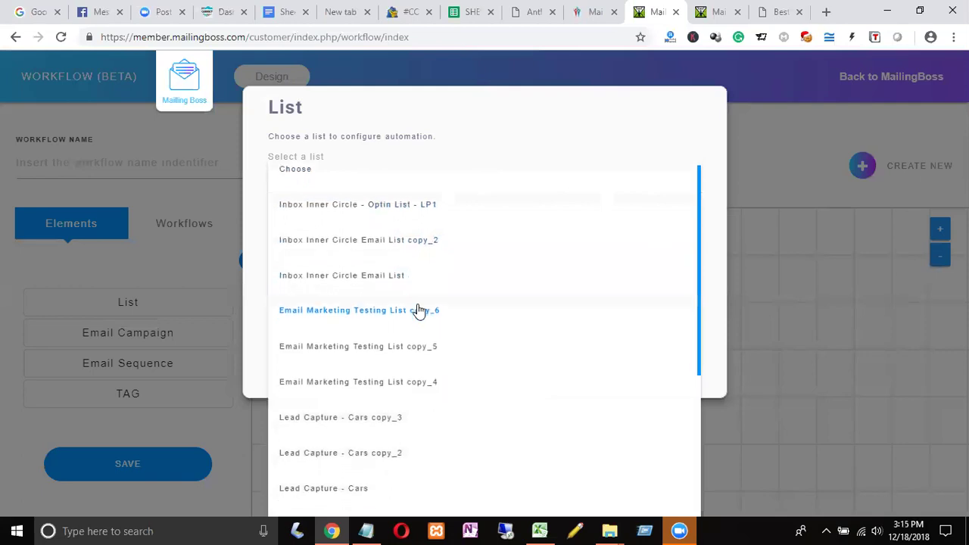
pyautogui.scroll(-5, 419, 311)
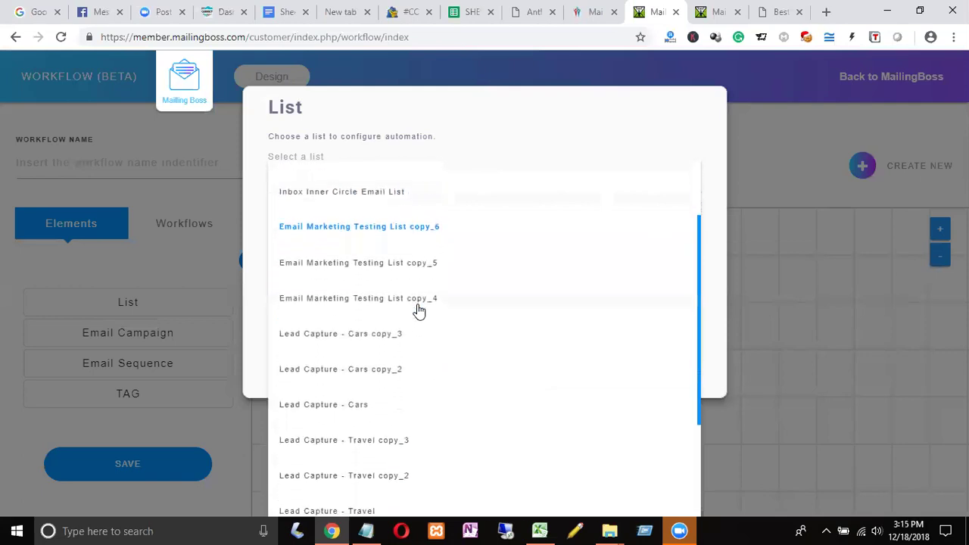
pyautogui.scroll(-2, 419, 310)
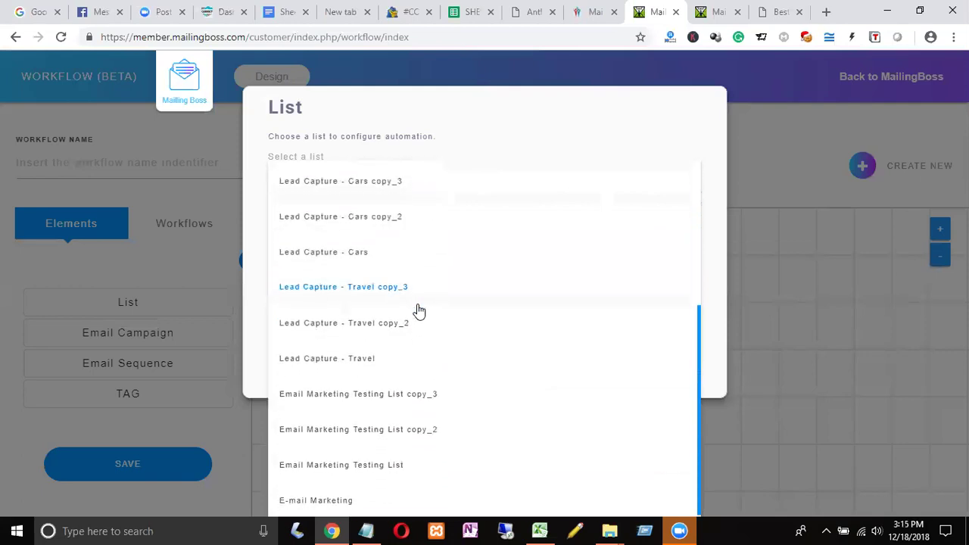
pyautogui.click(353, 360)
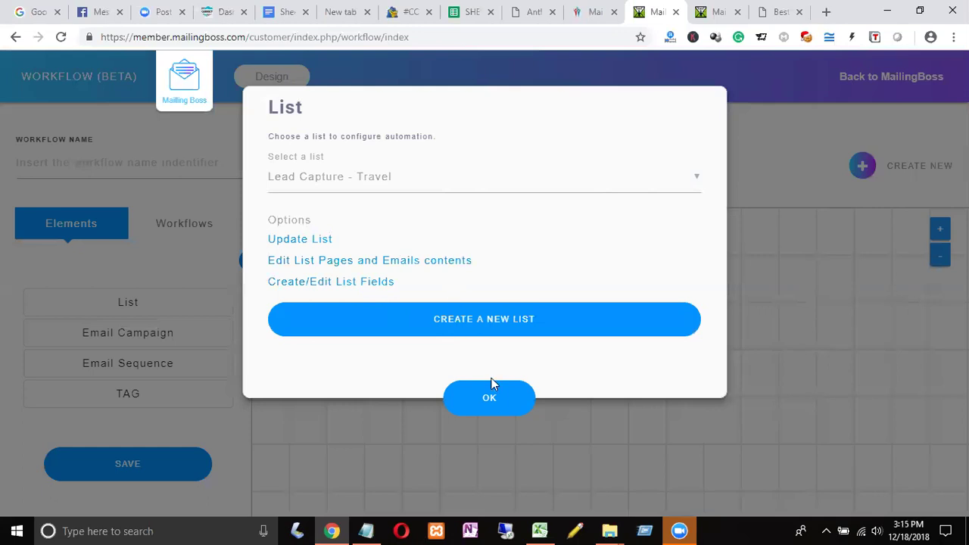
# Step: Start a new subscriber list from the List element's settings and name it "Hulk Gift CArd"
pyautogui.click(490, 322)
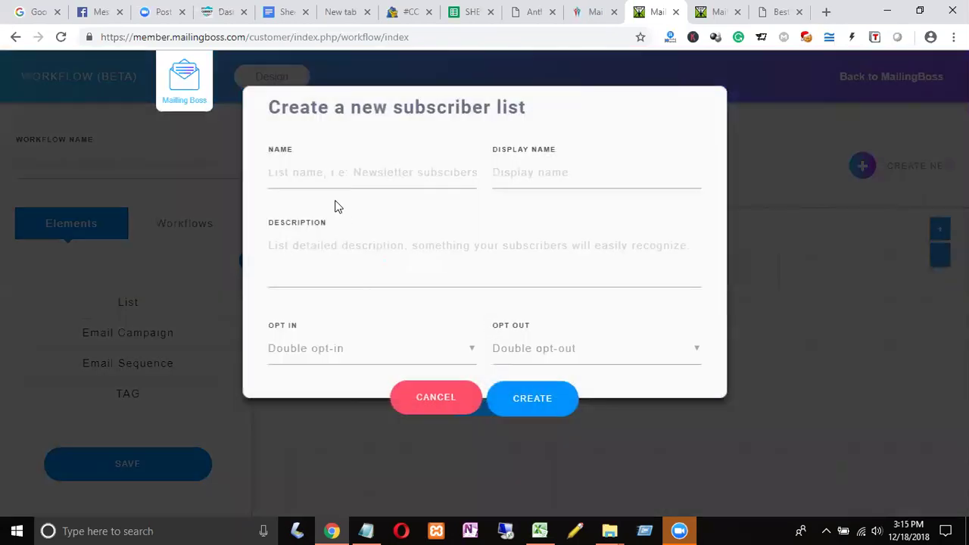
pyautogui.click(324, 171)
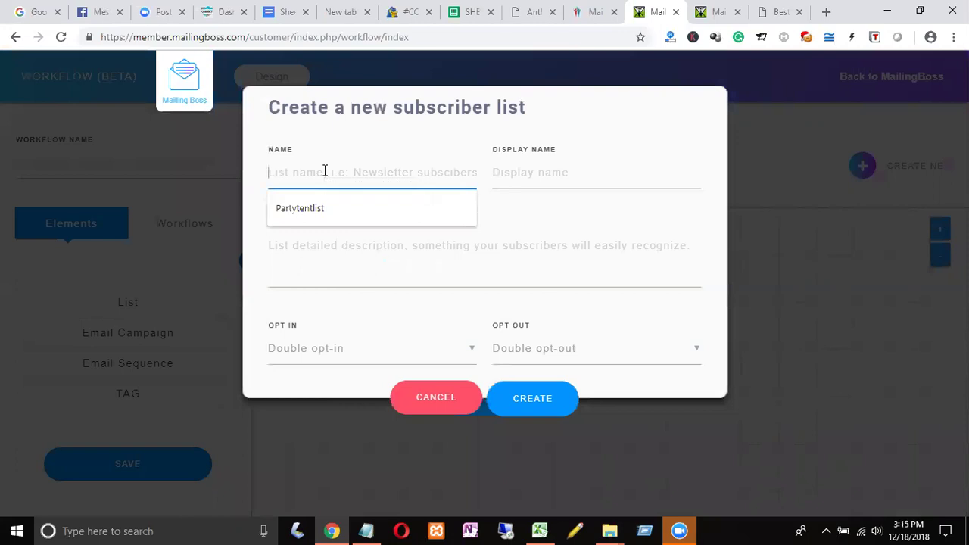
pyautogui.write('Hul')
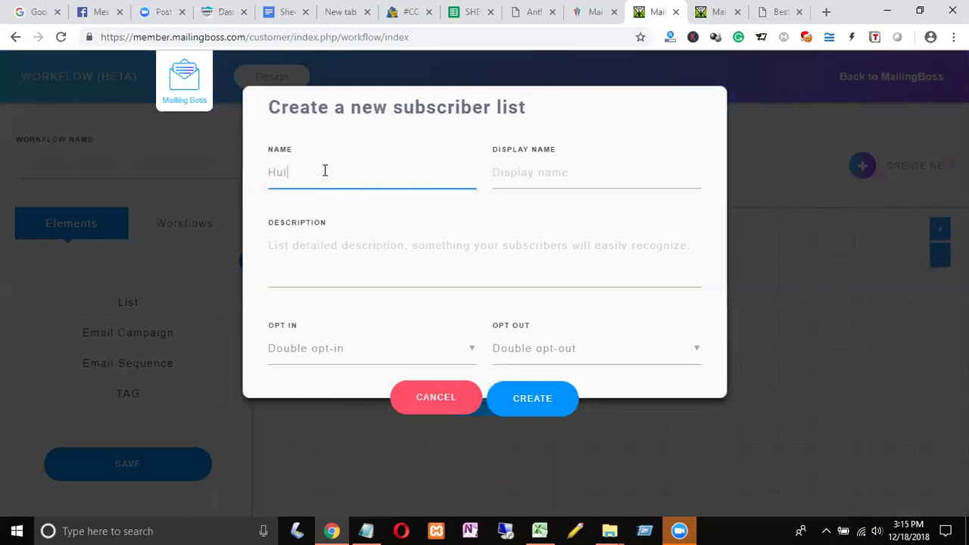
pyautogui.write('k')
pyautogui.write(' L')
pyautogui.press('BackSpace')
pyautogui.write('Gift CArd')
# Step: Copy the new subscriber list's name for use as its display name
pyautogui.tripleClick(273, 171)
pyautogui.rightClick(272, 175)
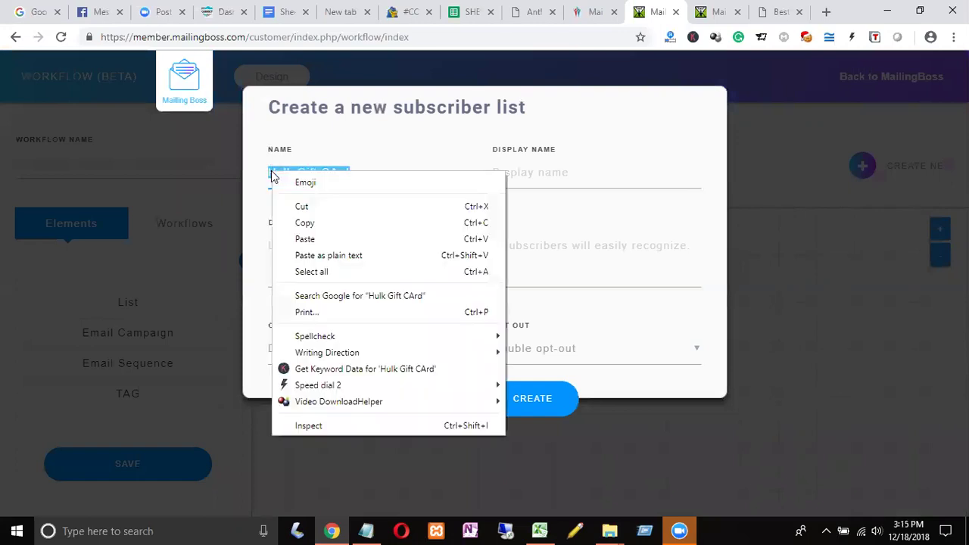
pyautogui.click(306, 223)
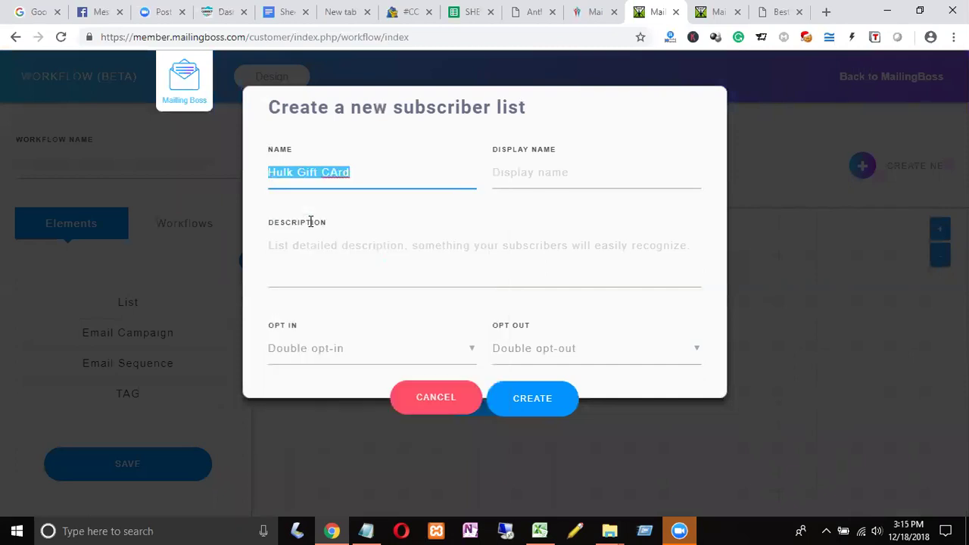
pyautogui.click(553, 172)
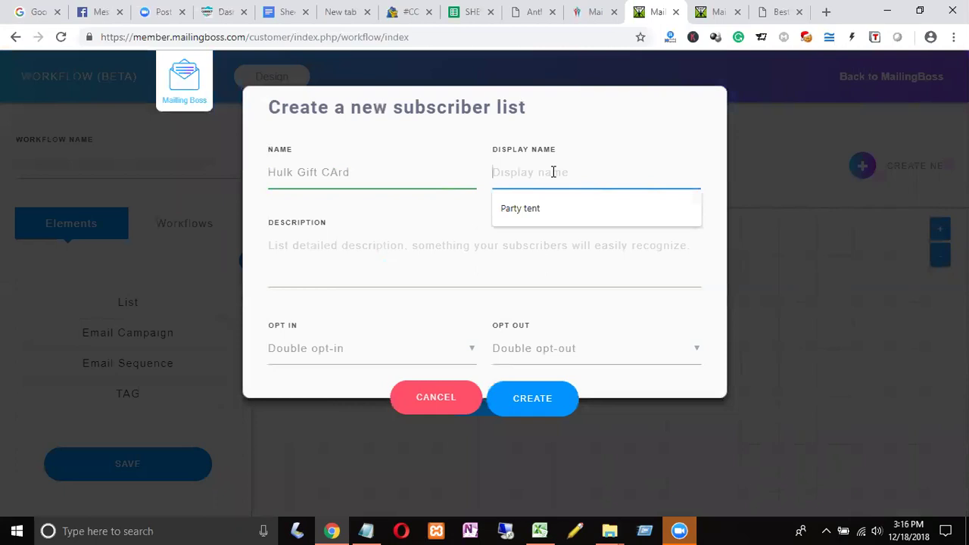
pyautogui.rightClick(554, 173)
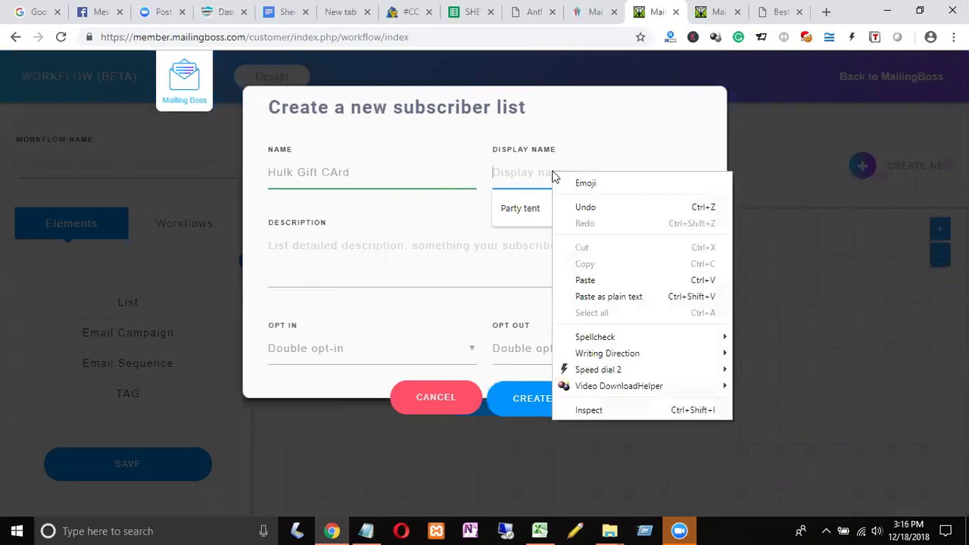
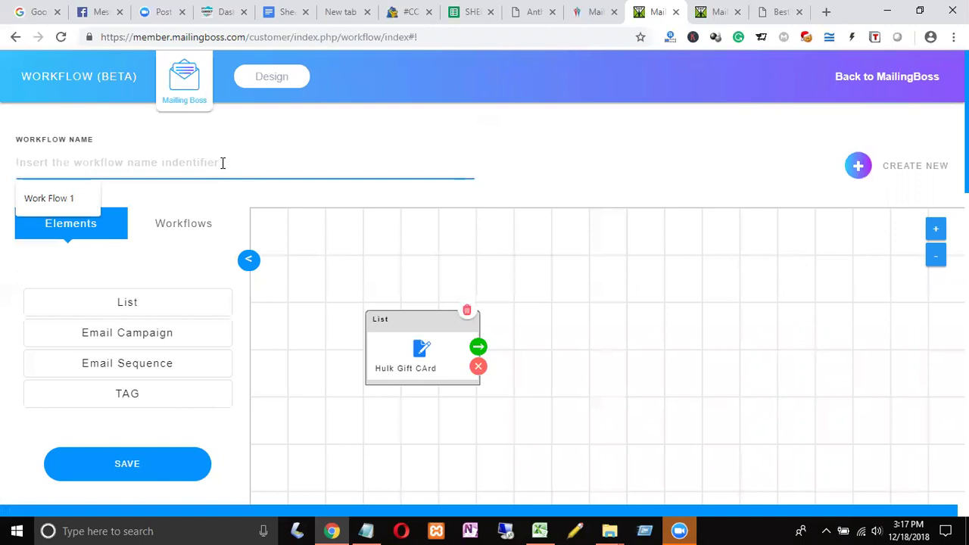
# Step: Name the workflow "Hulk Work Flow"
pyautogui.write('ork Flow')
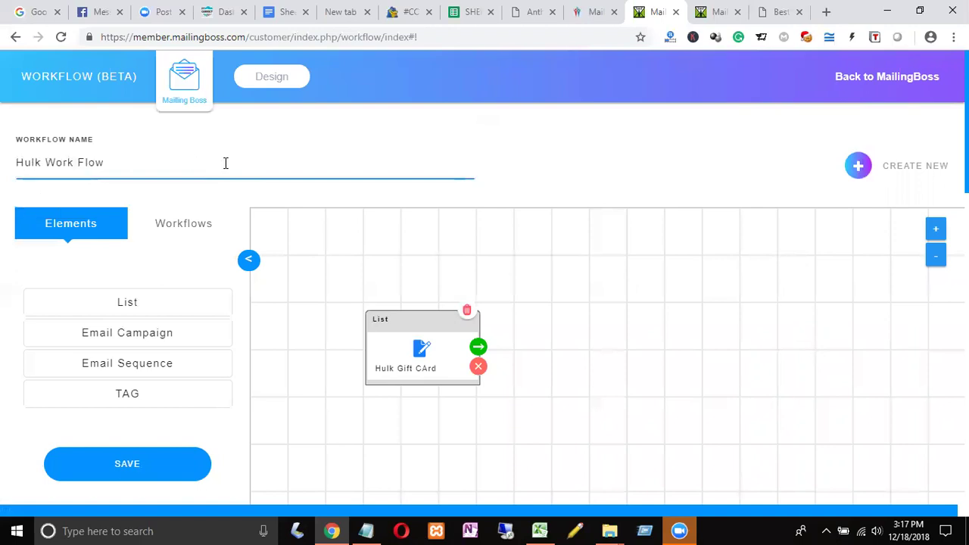
# Step: Open the field editor of the Hulk Gift CArd list and add a new text field
pyautogui.click(421, 353)
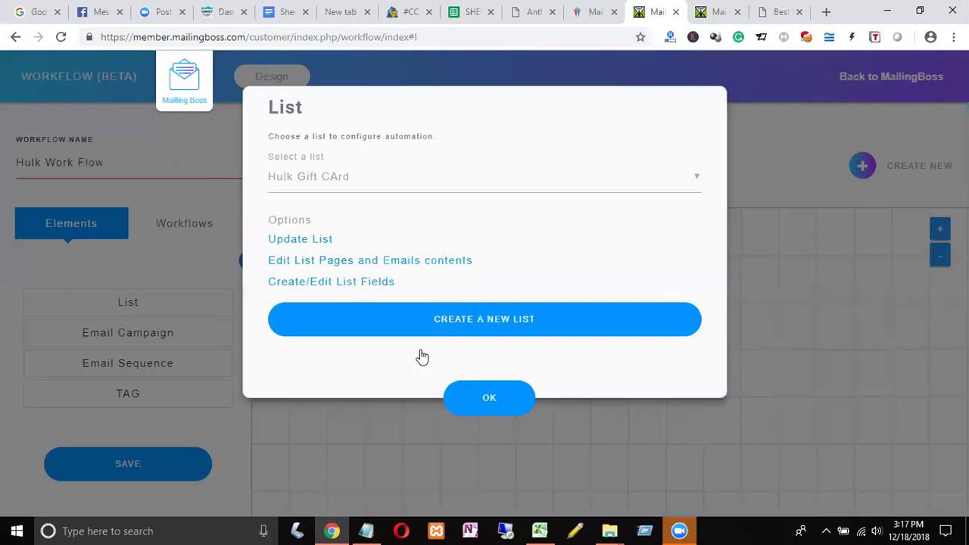
pyautogui.click(359, 289)
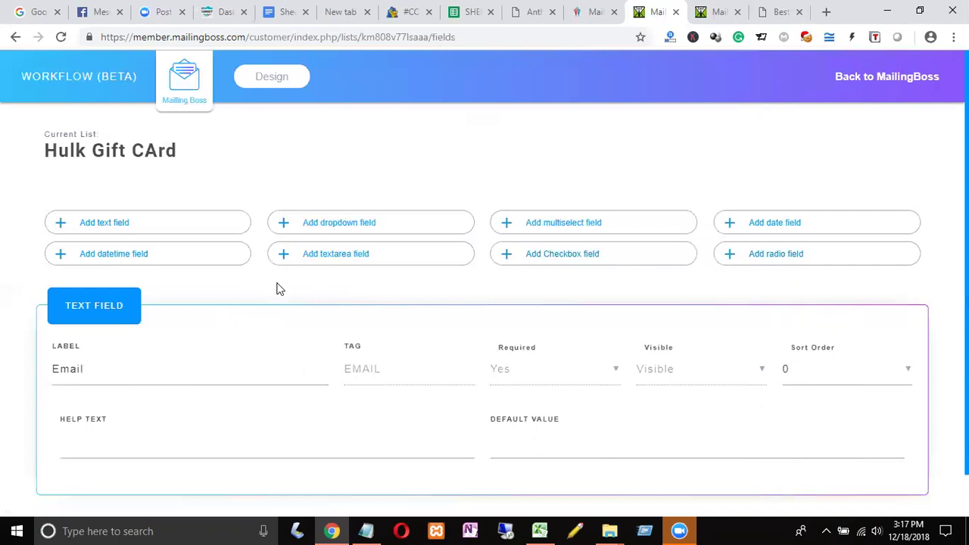
pyautogui.scroll(-1, 277, 289)
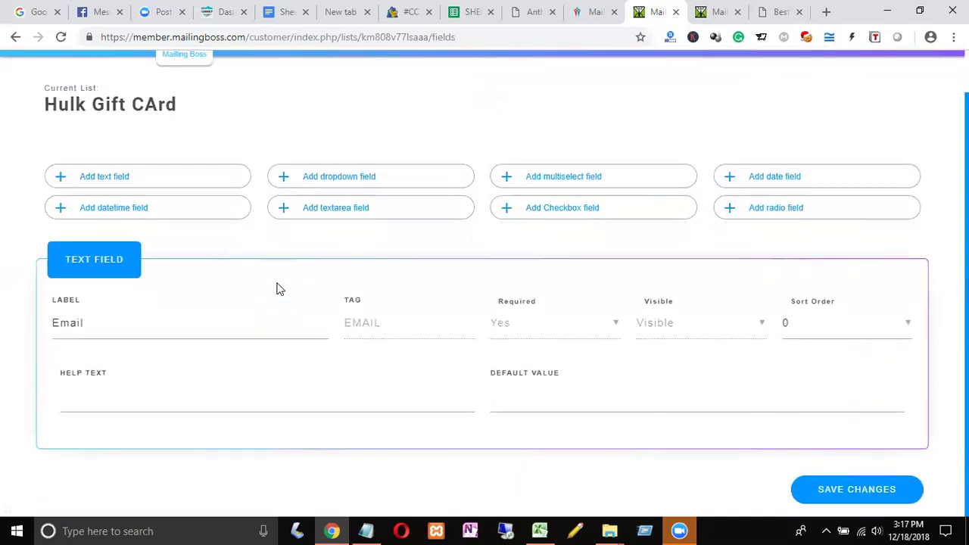
pyautogui.scroll(1, 277, 288)
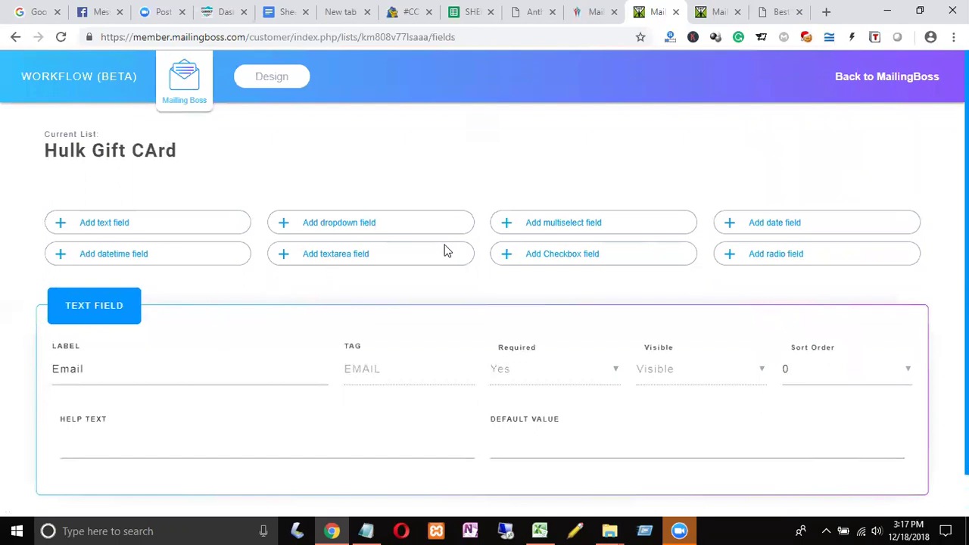
pyautogui.click(115, 229)
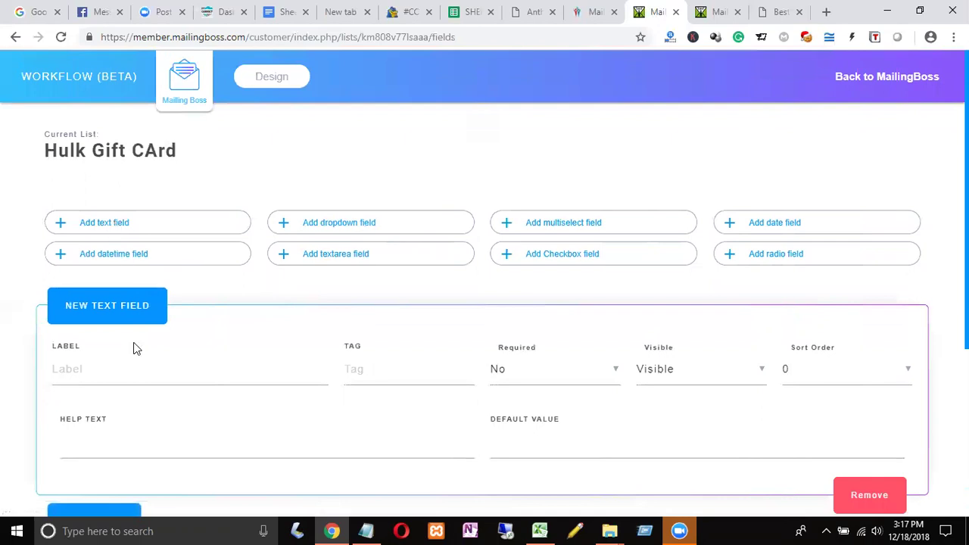
pyautogui.scroll(-3, 134, 348)
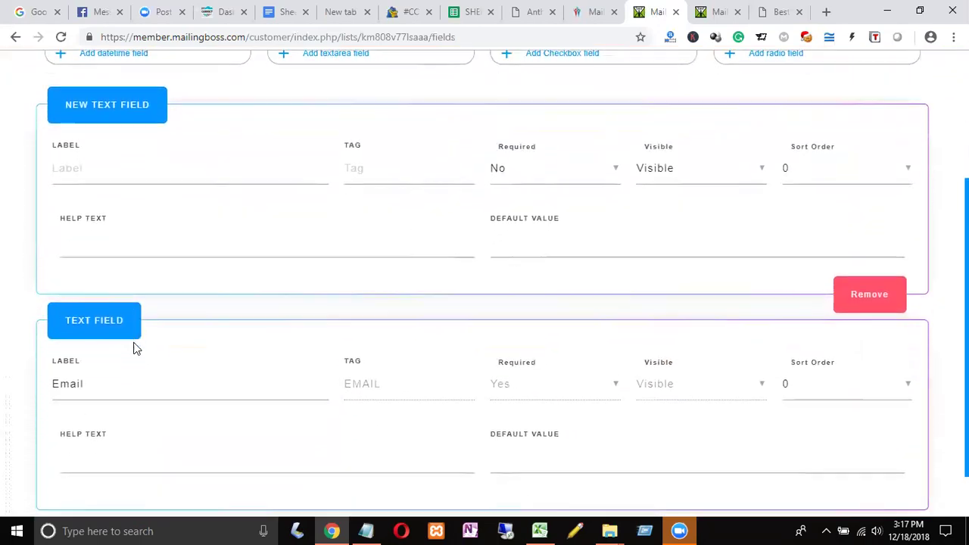
pyautogui.click(104, 325)
pyautogui.press('BackSpace')
pyautogui.press('BackSpace')
pyautogui.press('BackSpace')
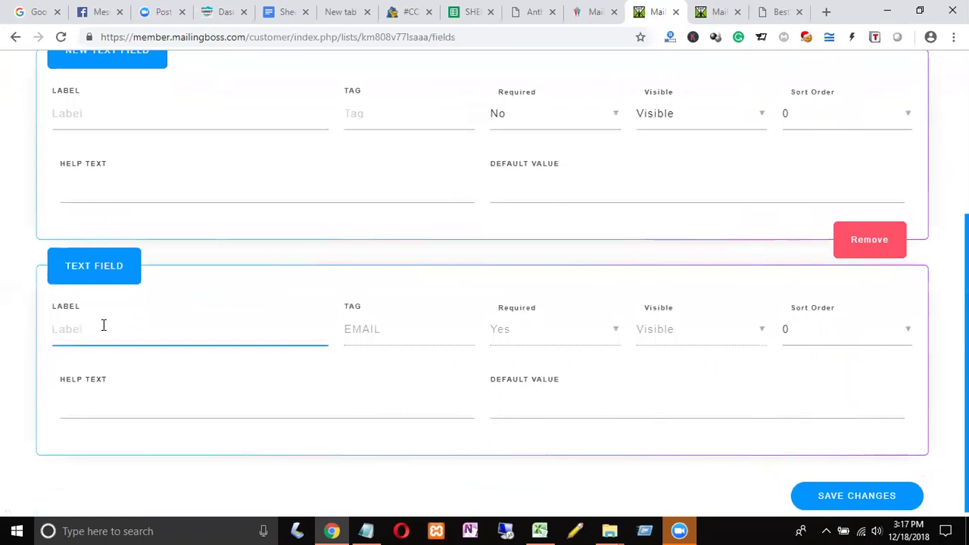
pyautogui.write('Name')
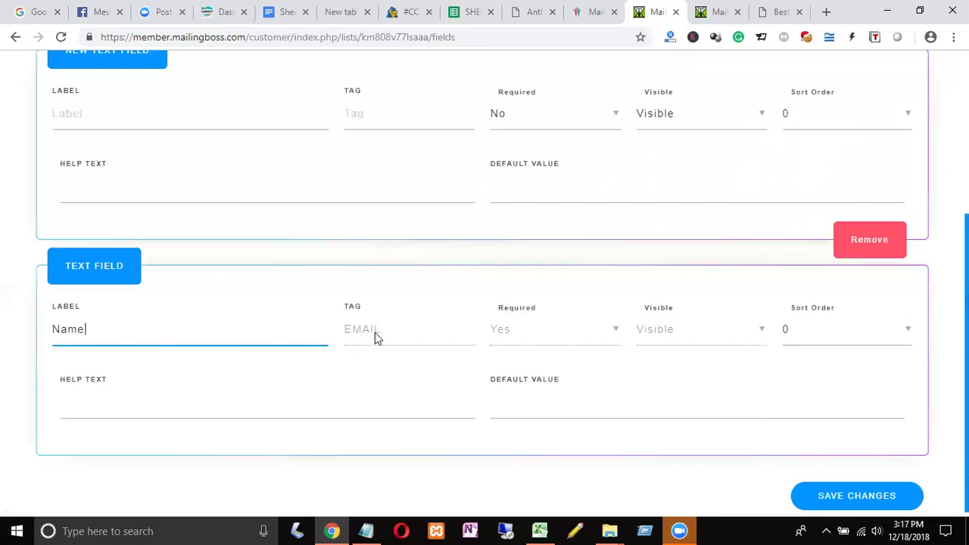
pyautogui.press('BackSpace')
pyautogui.press('BackSpace')
pyautogui.press('BackSpace')
pyautogui.press('BackSpace')
pyautogui.write('EMail')
pyautogui.press('BackSpace')
pyautogui.press('BackSpace')
pyautogui.press('BackSpace')
pyautogui.press('BackSpace')
pyautogui.write('mail')
# Step: Set the new text field's label and tag to "First Name" and make the field required
pyautogui.click(105, 115)
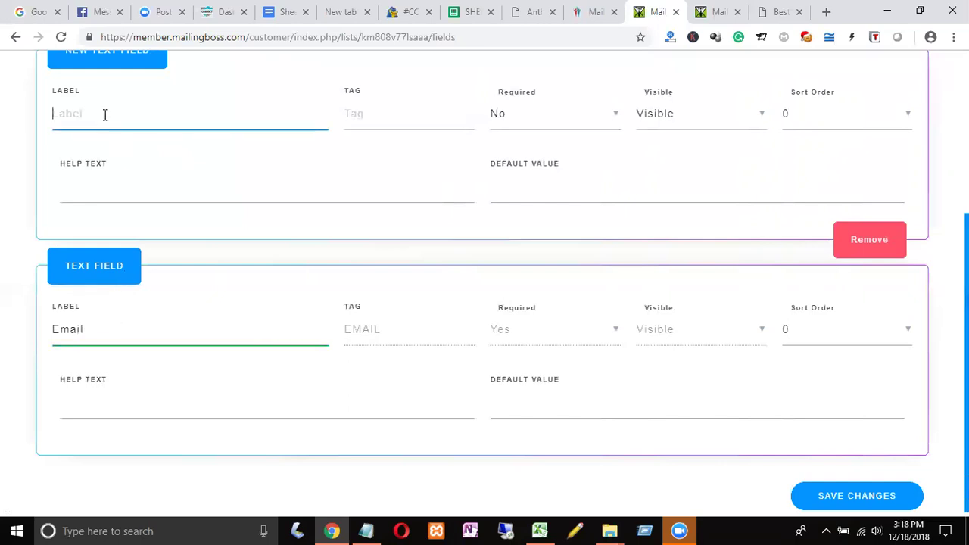
pyautogui.write('First Name')
pyautogui.click(372, 118)
pyautogui.write('FirstN')
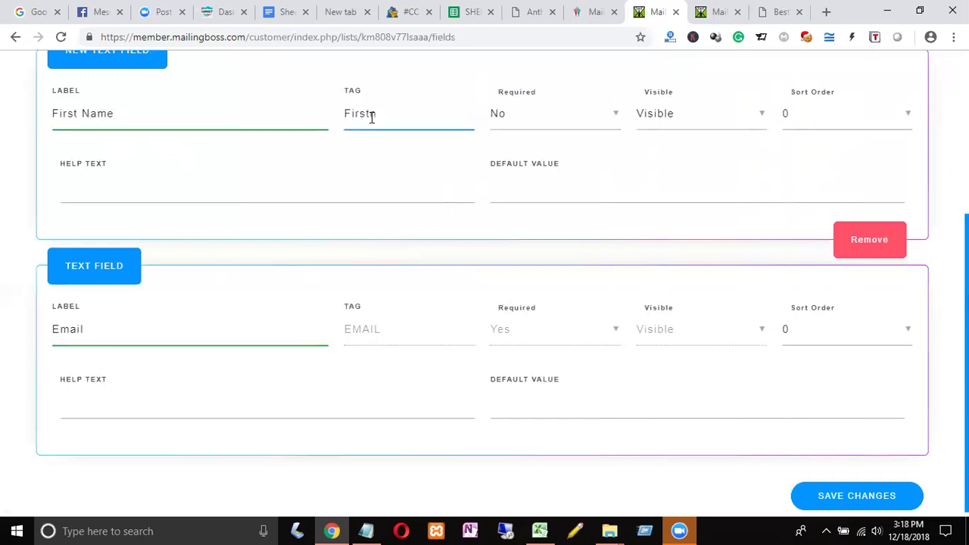
pyautogui.press('BackSpace')
pyautogui.write('Name')
pyautogui.click(574, 124)
pyautogui.click(515, 114)
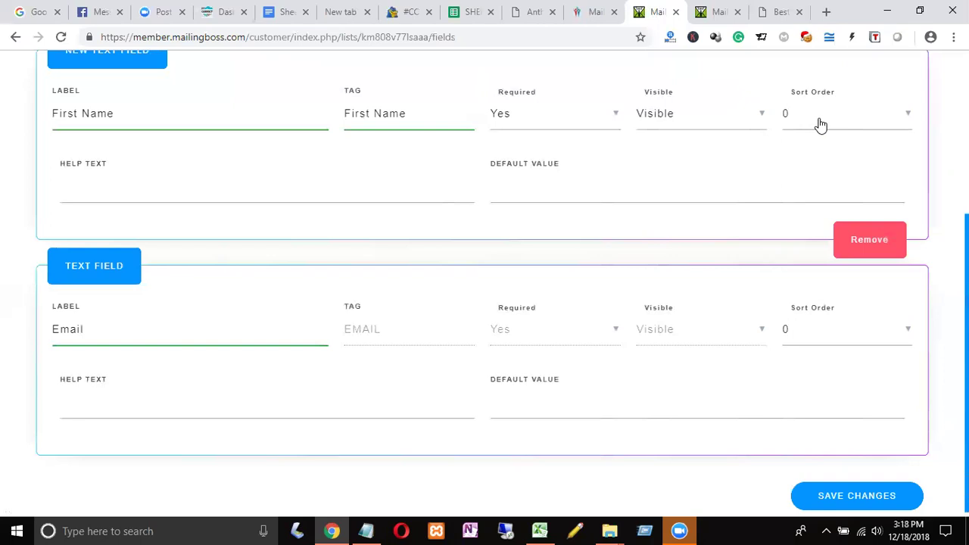
# Step: Set the Email field's sort order to 1 and submit the list's field changes
pyautogui.click(819, 337)
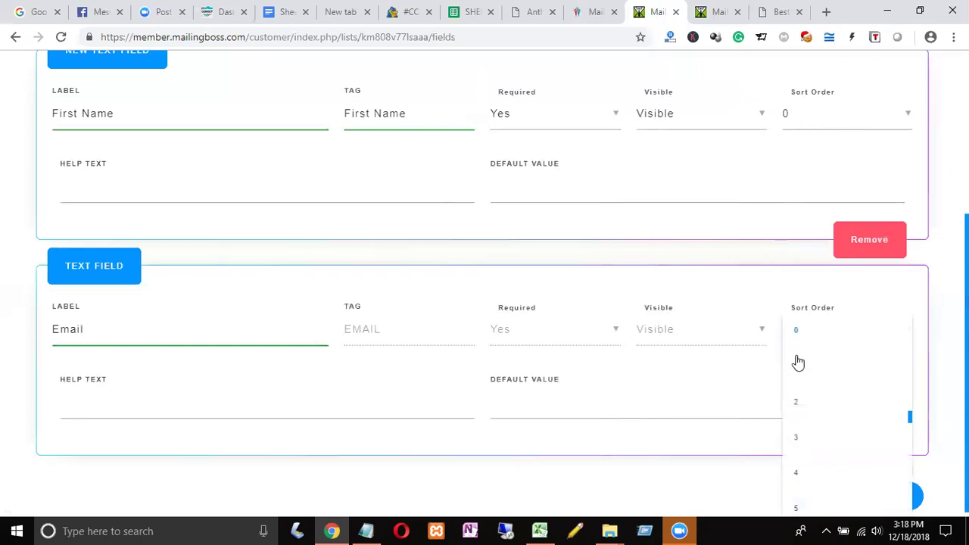
pyautogui.click(796, 369)
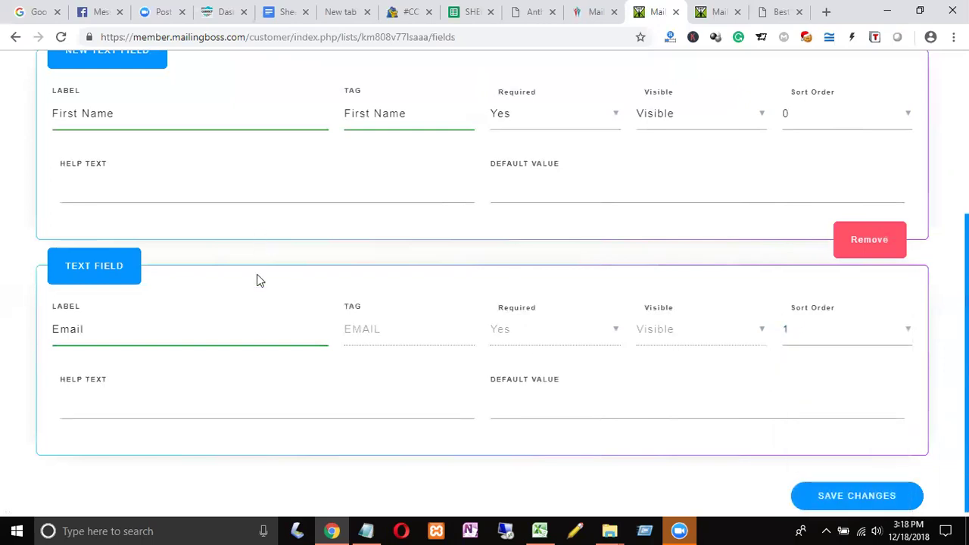
pyautogui.click(857, 496)
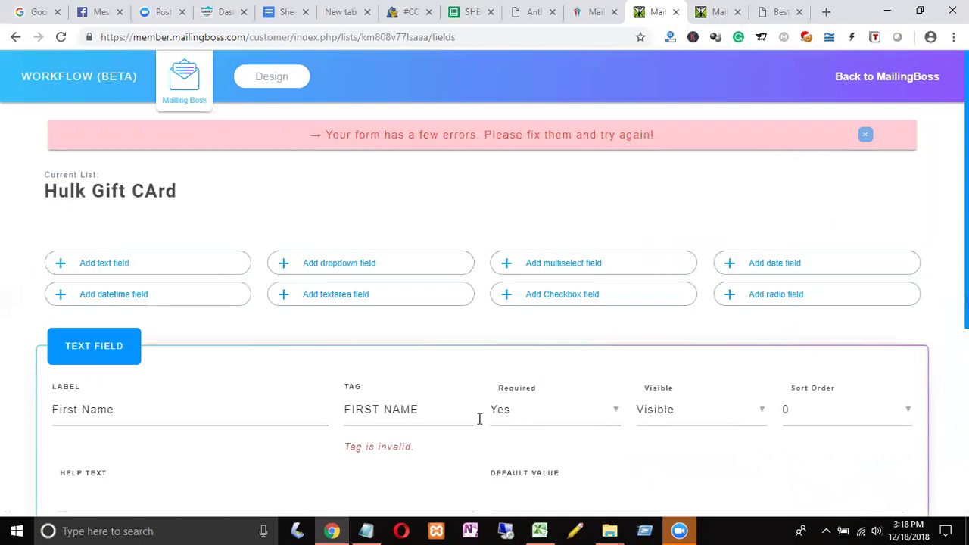
# Step: Change the First Name field's tag to "FIRSTname" without a space and save the list fields
pyautogui.click(418, 410)
pyautogui.press('BackSpace')
pyautogui.press('BackSpace')
pyautogui.press('BackSpace')
pyautogui.press('BackSpace')
pyautogui.write('name')
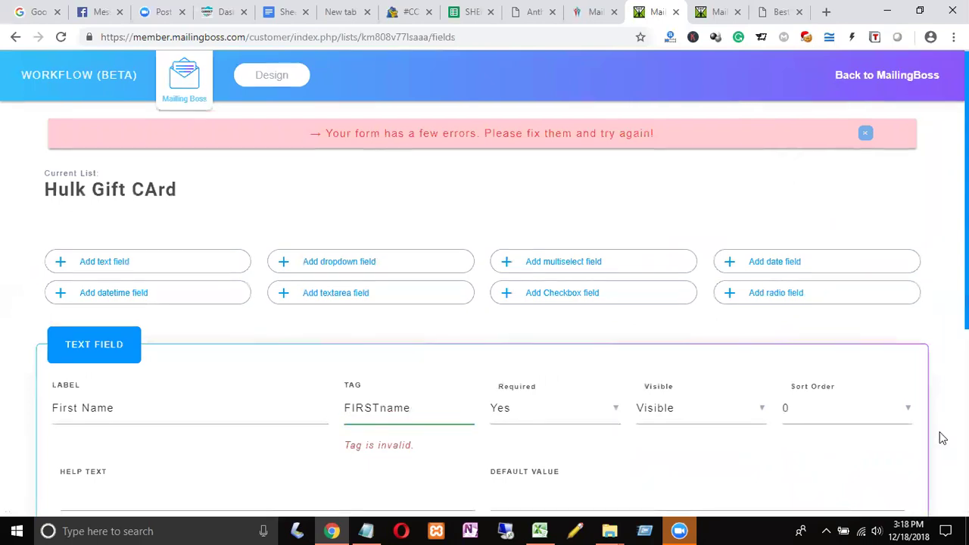
pyautogui.scroll(-2, 942, 439)
pyautogui.scroll(-3, 943, 439)
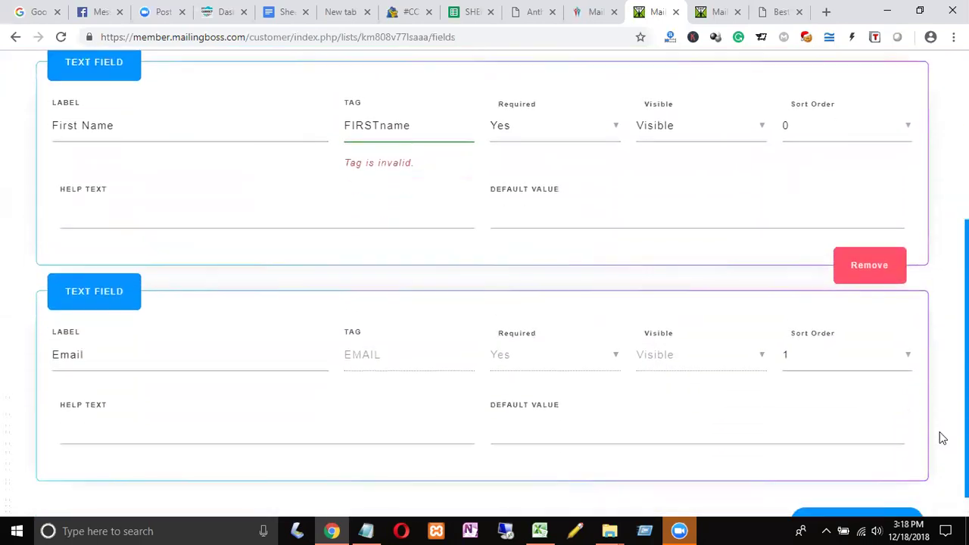
pyautogui.scroll(-1, 879, 507)
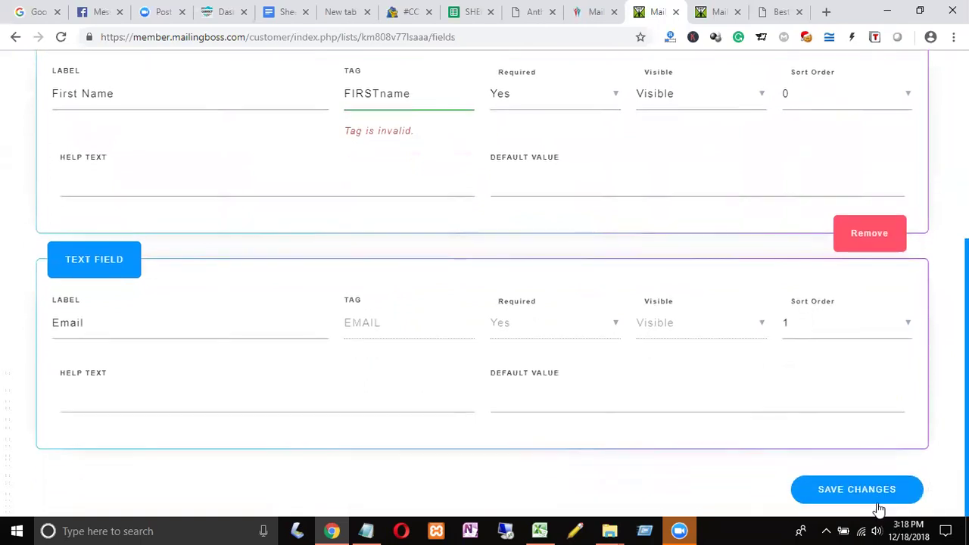
pyautogui.click(864, 489)
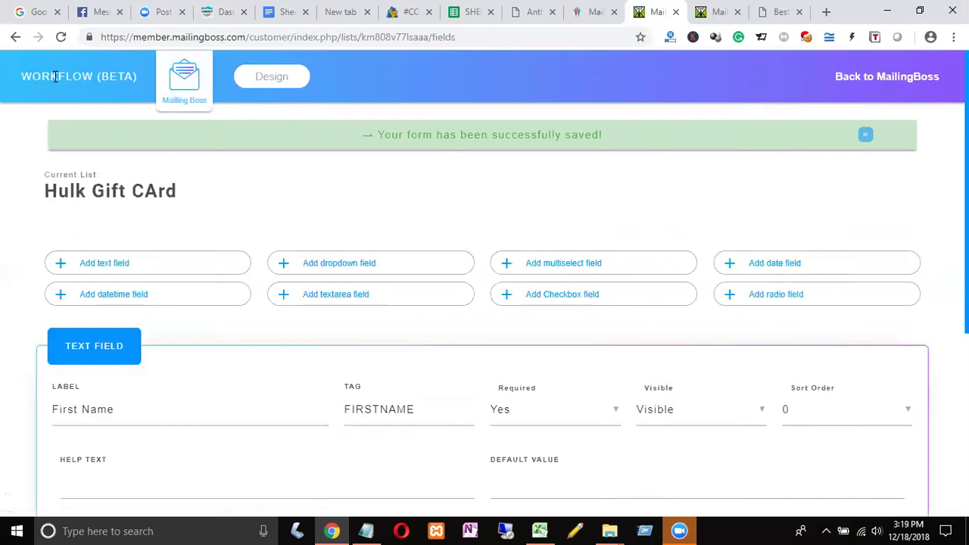
# Step: Return to the workflow design and attach an Email Sequence action to the Hulk Gift CArd list
pyautogui.click(275, 78)
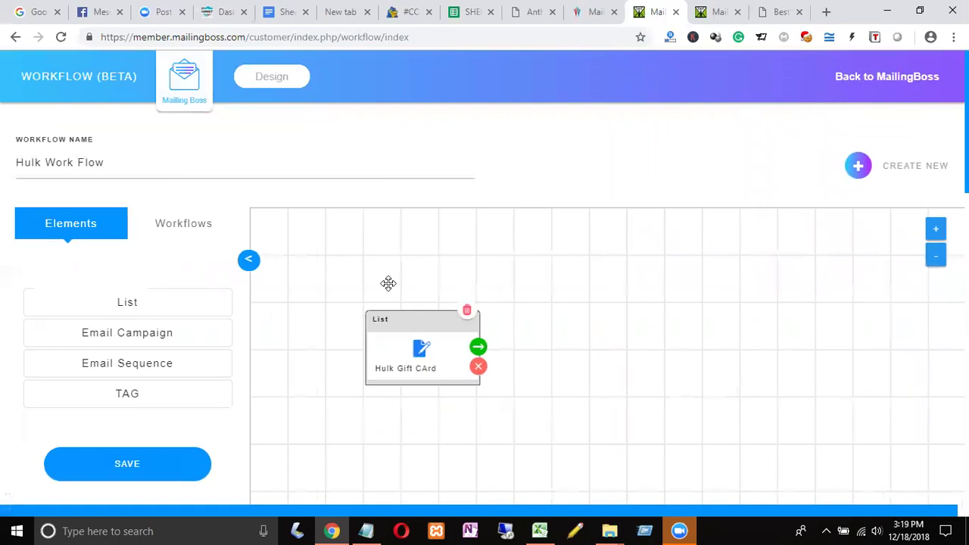
pyautogui.click(168, 226)
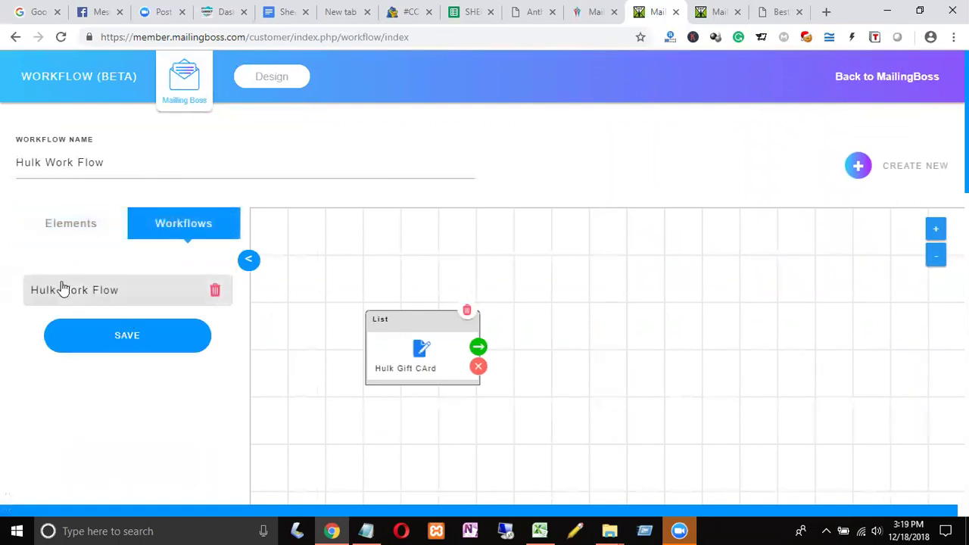
pyautogui.click(69, 227)
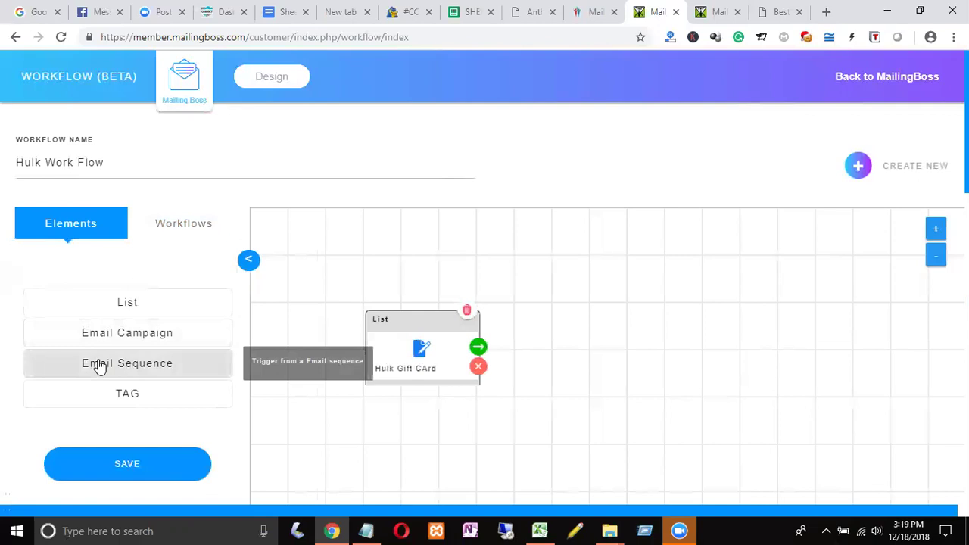
pyautogui.moveTo(99, 365); pyautogui.dragTo(309, 373)
pyautogui.click(477, 348)
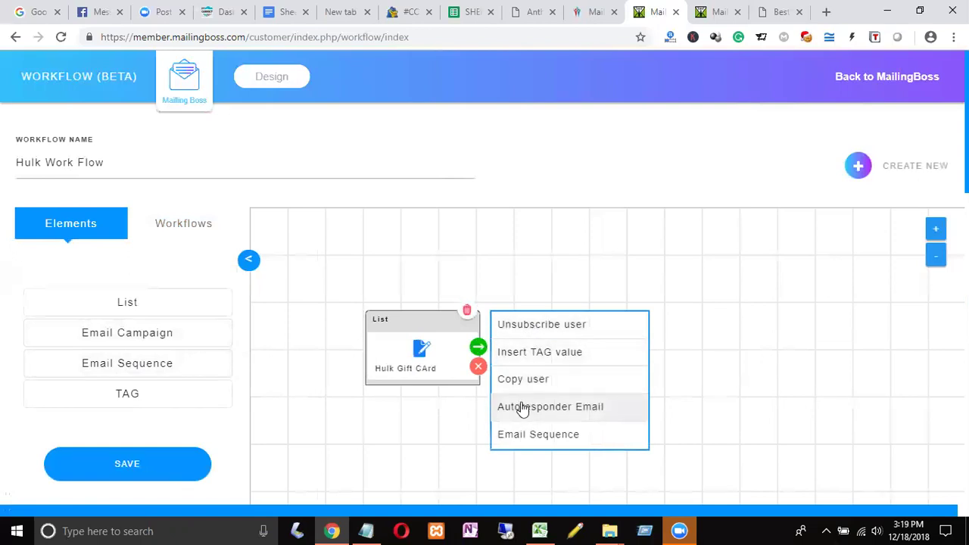
pyautogui.click(524, 437)
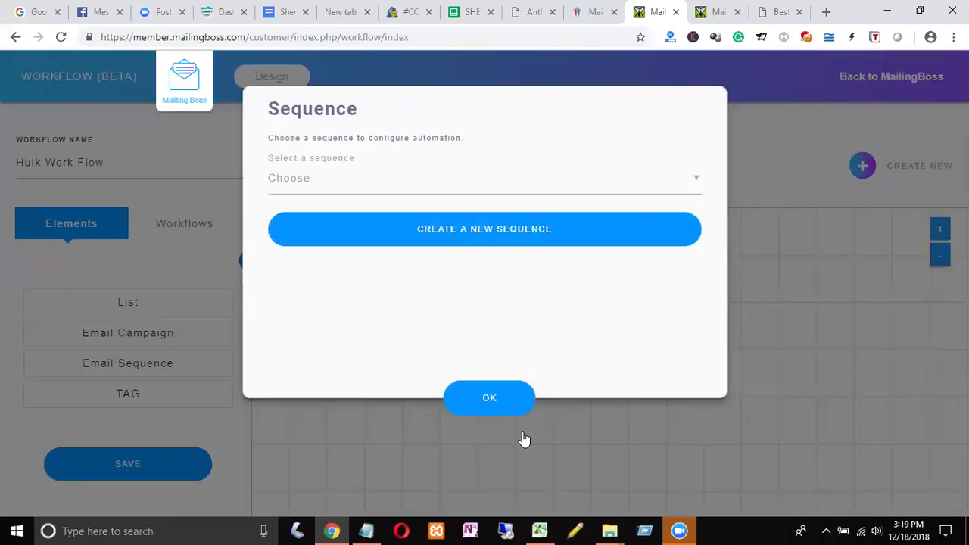
# Step: Choose the first Inbox Inner Circle entry as the sequence for the automation
pyautogui.click(358, 183)
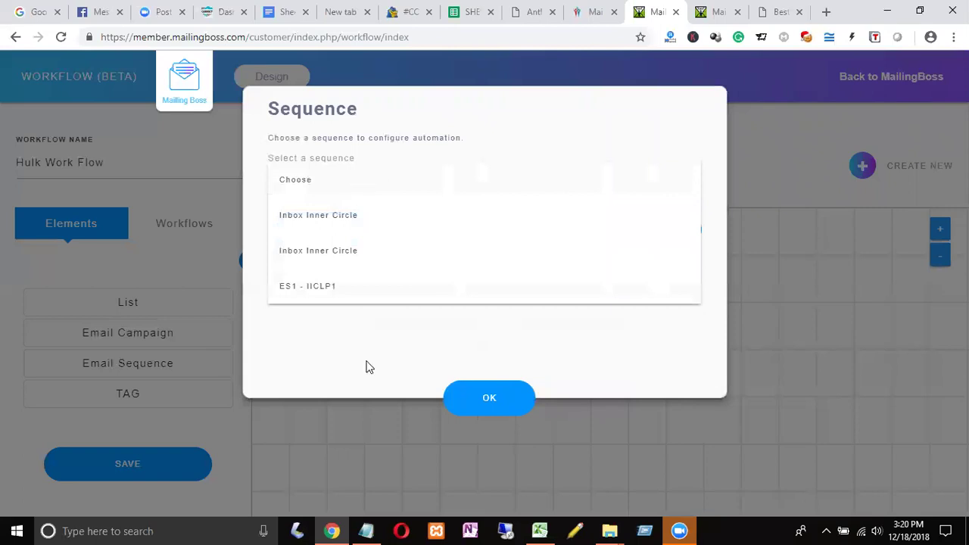
pyautogui.click(361, 330)
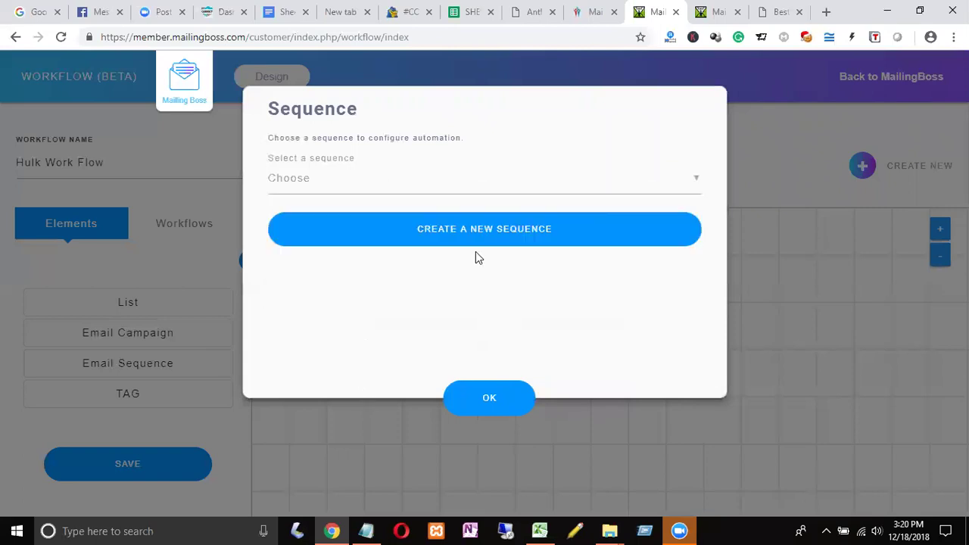
pyautogui.click(518, 192)
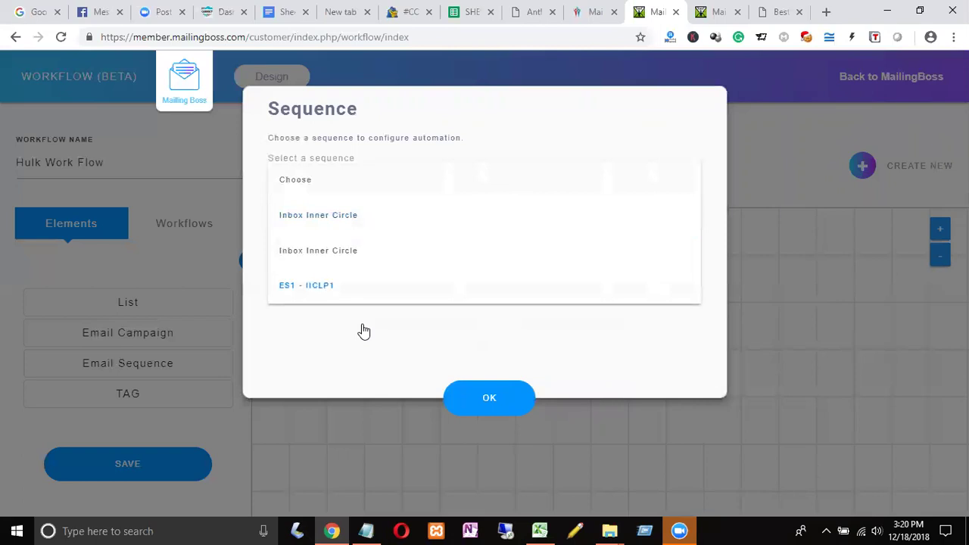
pyautogui.click(322, 216)
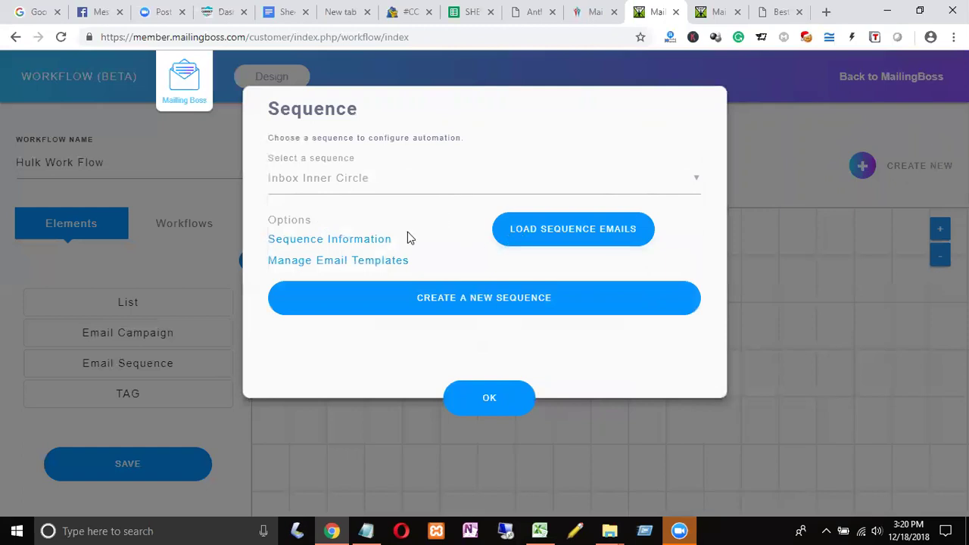
# Step: Open the chosen sequence's information and rename it "HULK Inbox Inner Circle"
pyautogui.click(352, 241)
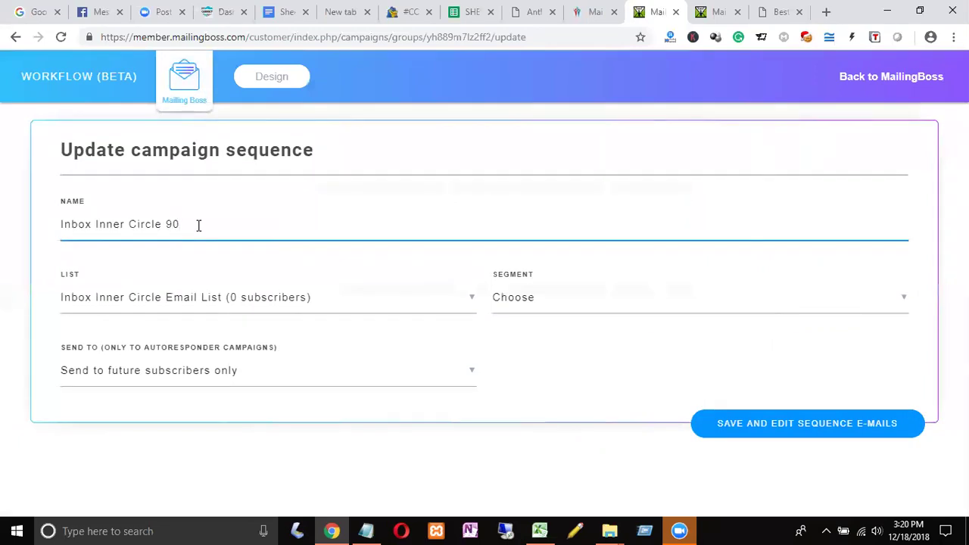
pyautogui.click(64, 220)
pyautogui.write('HULK')
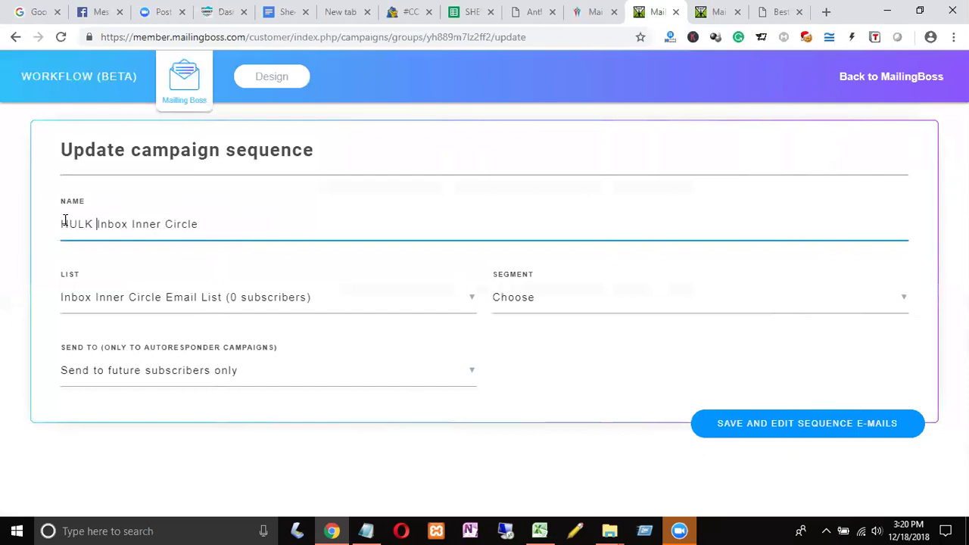
# Step: Set the sequence's segment to users that clicked on at least one link
pyautogui.click(559, 306)
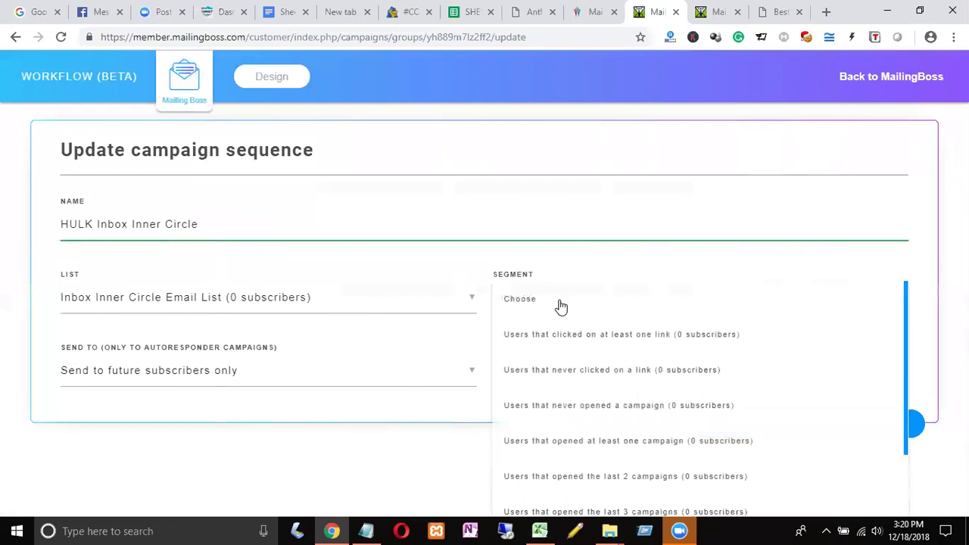
pyautogui.click(560, 305)
pyautogui.click(560, 306)
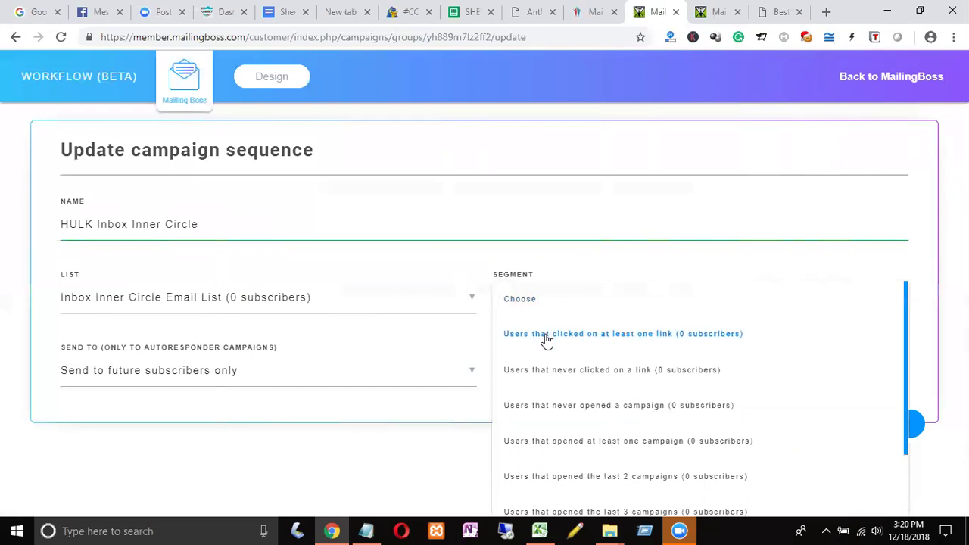
pyautogui.click(545, 337)
# Step: Set the sequence to send to current and future subscribers, and save it to edit its e-mails
pyautogui.click(238, 371)
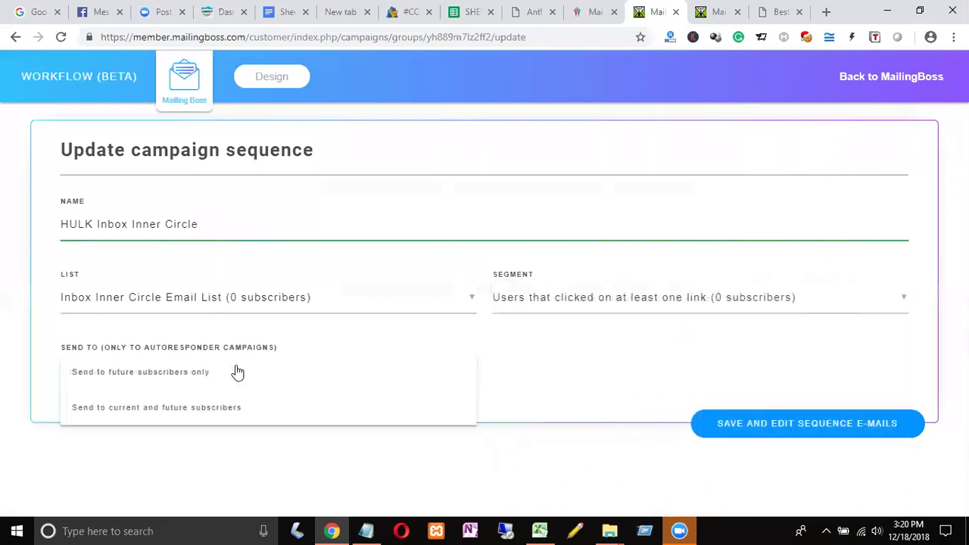
pyautogui.click(170, 408)
pyautogui.click(816, 428)
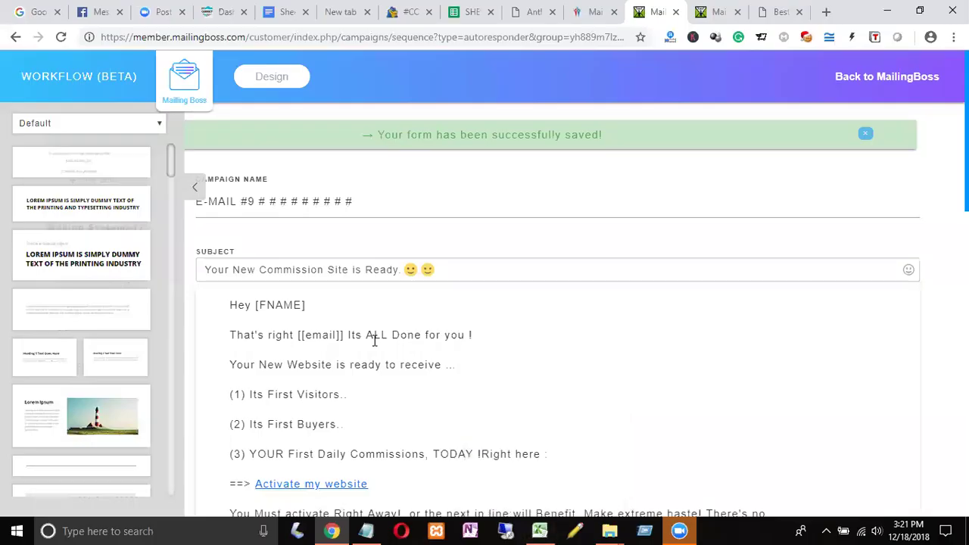
# Step: Return to the workflow design and move the HULK Inbox Inner Circle block slightly lower and farther from the list block
pyautogui.click(194, 189)
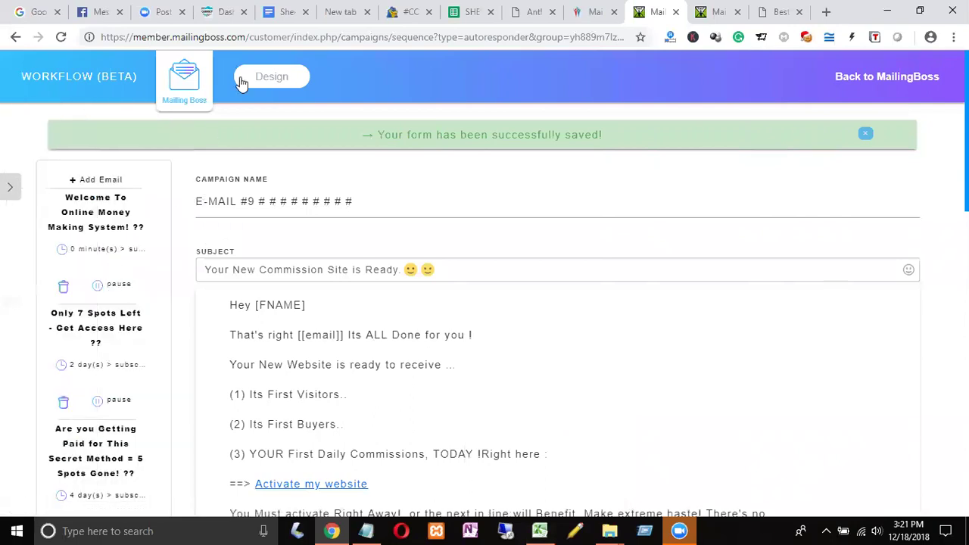
pyautogui.click(282, 84)
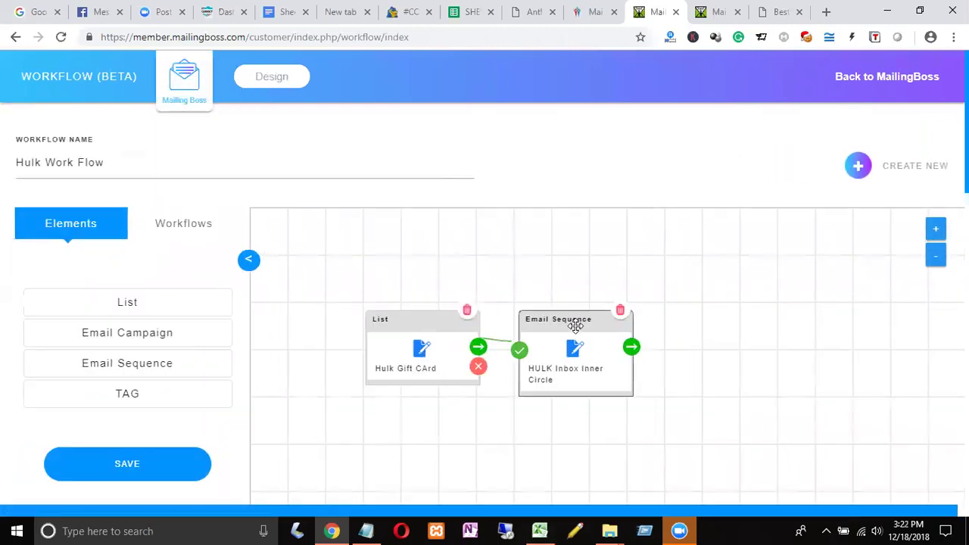
pyautogui.moveTo(575, 322); pyautogui.dragTo(605, 342)
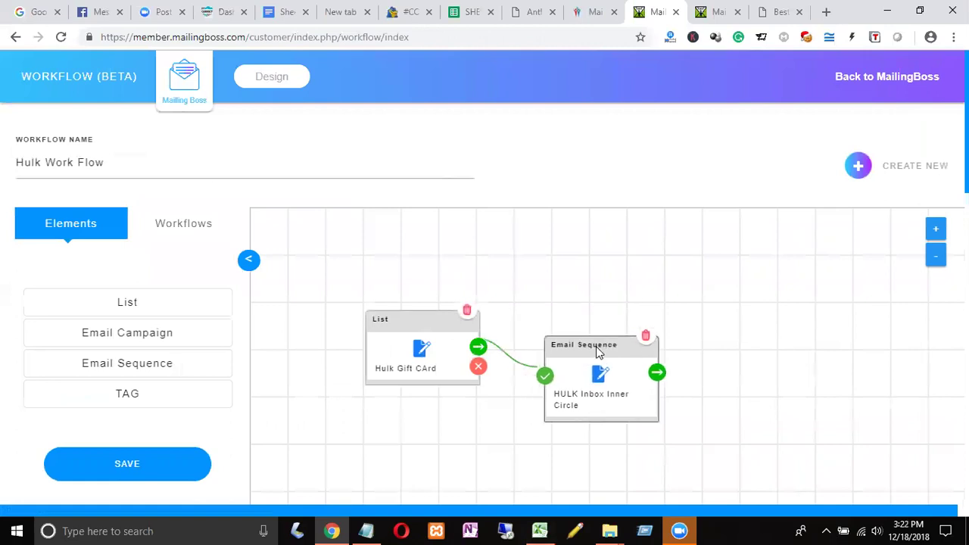
# Step: Add an Autoresponder Email after the HULK Inbox Inner Circle sequence, using the E-MAIL #2 (Autoresponder/AFTER-SUBSCRIBE) campaign
pyautogui.click(658, 376)
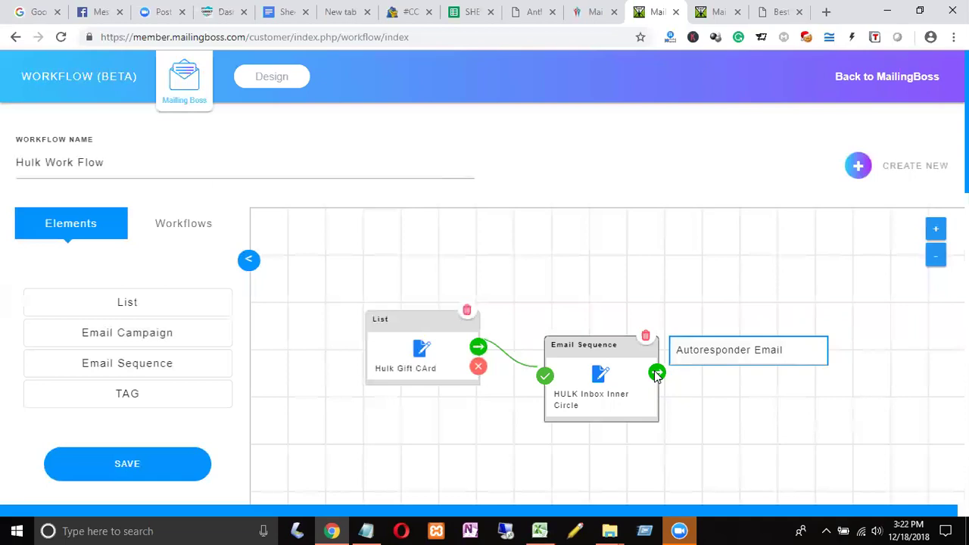
pyautogui.click(731, 356)
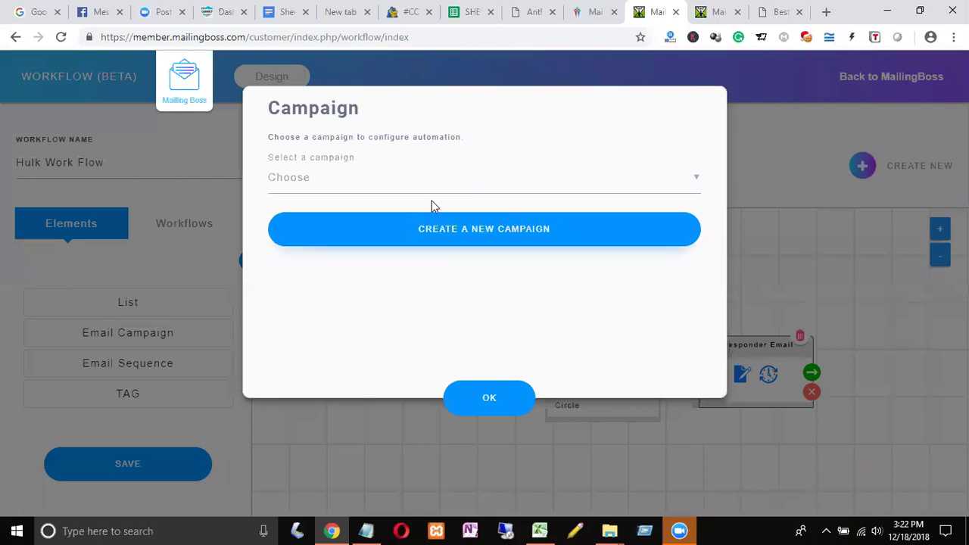
pyautogui.click(445, 189)
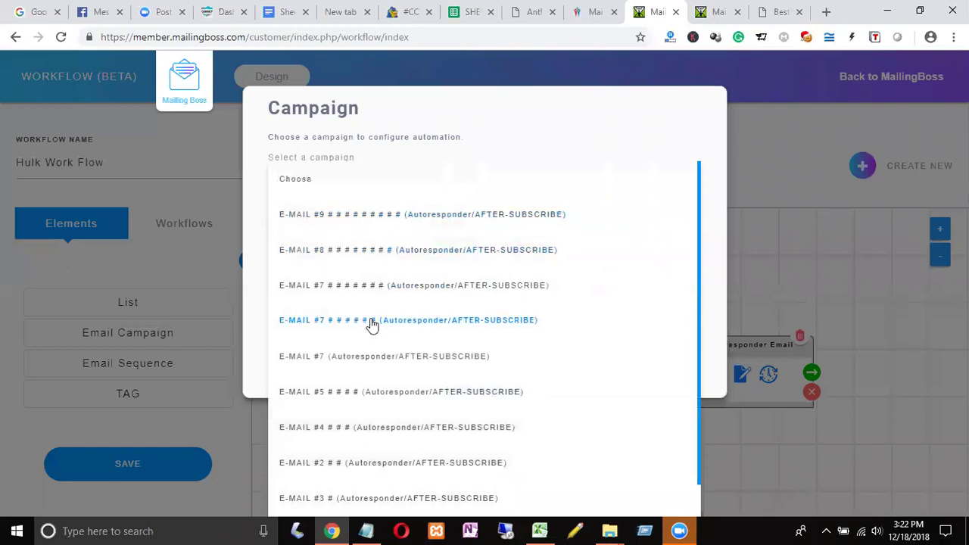
pyautogui.scroll(-1, 371, 324)
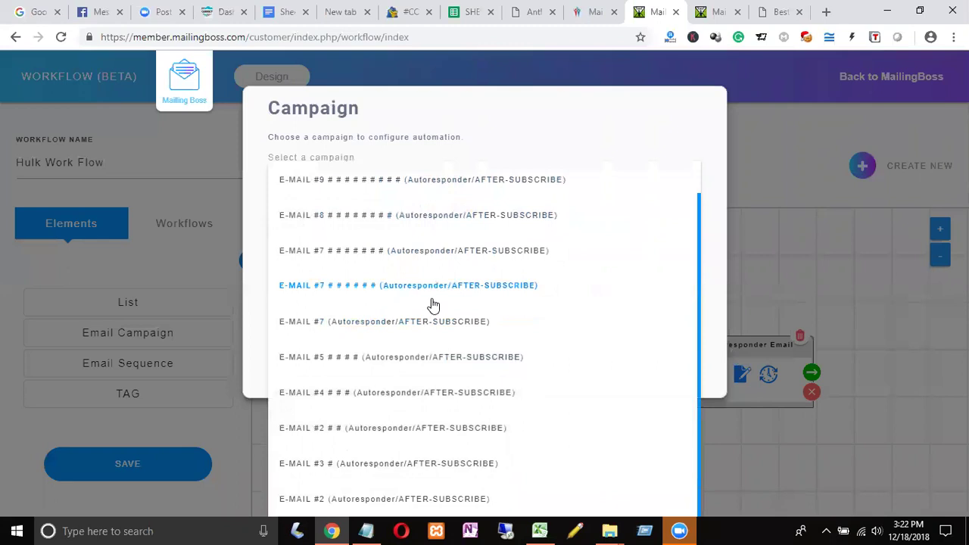
pyautogui.click(349, 499)
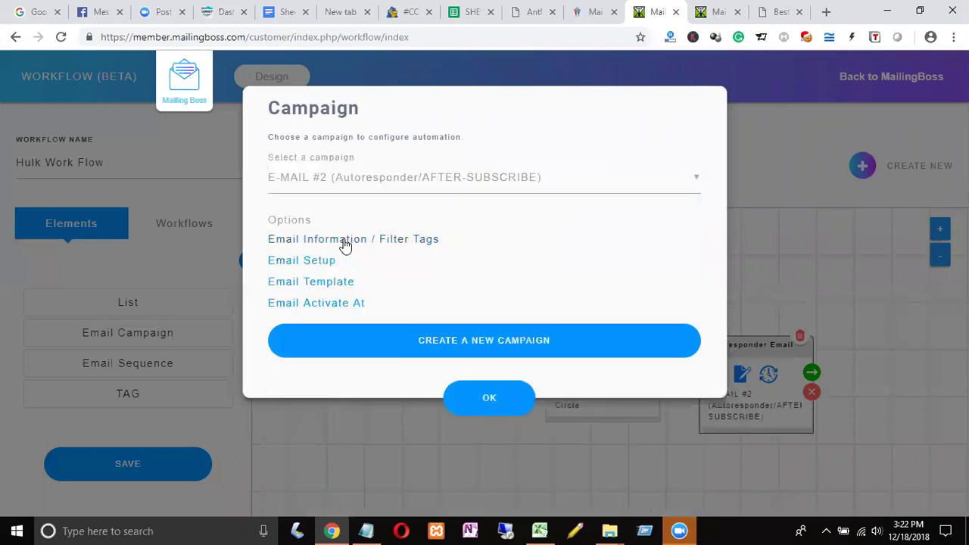
# Step: Open the E-MAIL #2 campaign's Email Activate At option, examine its delivery statistics and autoresponder details, and return to the workflow design
pyautogui.click(295, 307)
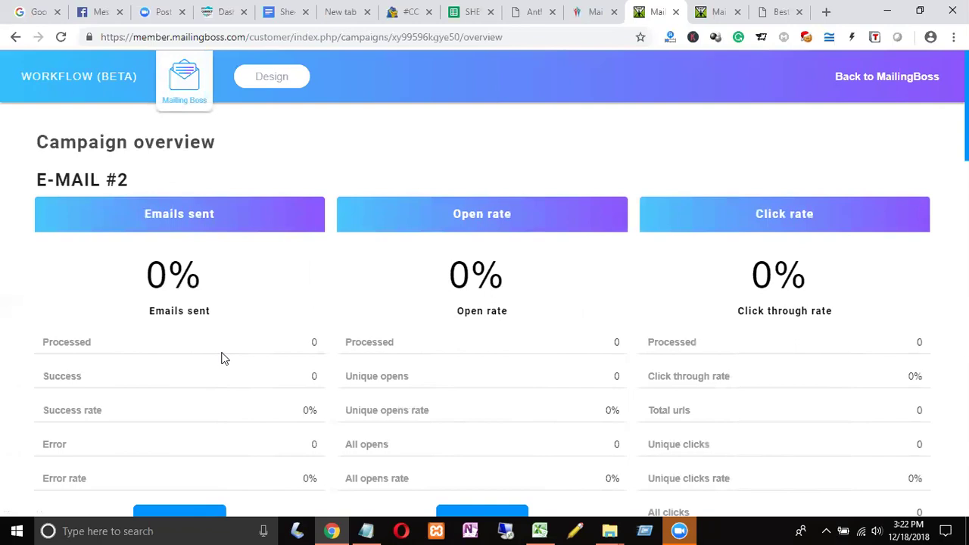
pyautogui.scroll(-3, 221, 357)
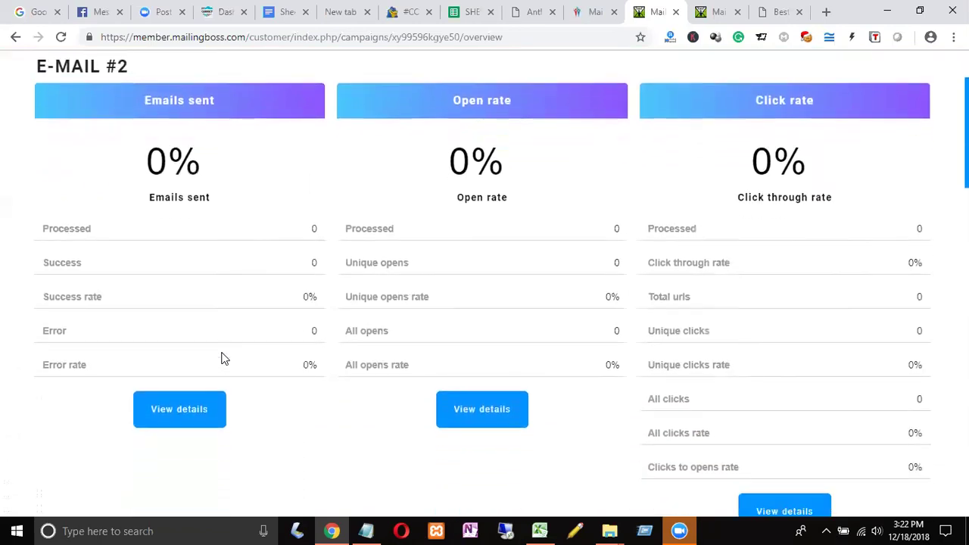
pyautogui.scroll(-3, 222, 358)
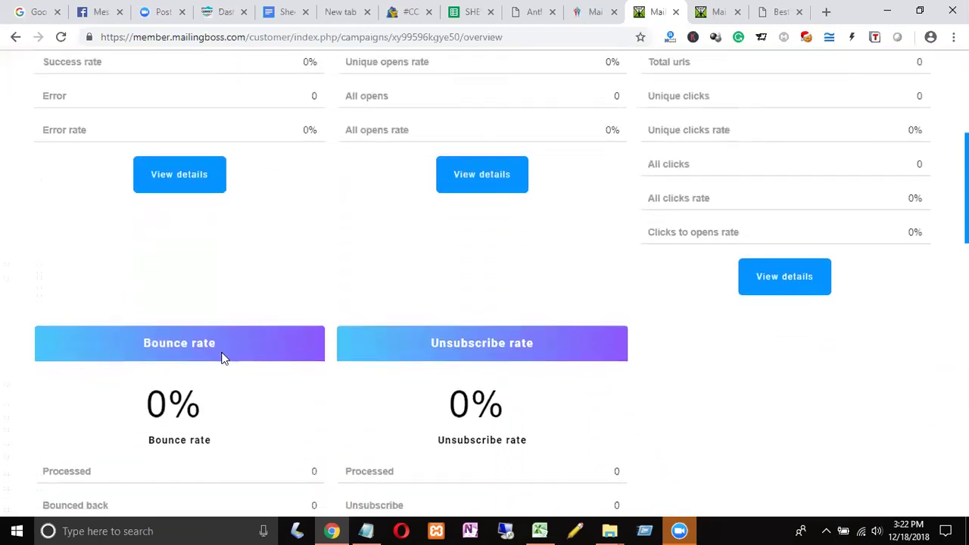
pyautogui.scroll(-4, 222, 358)
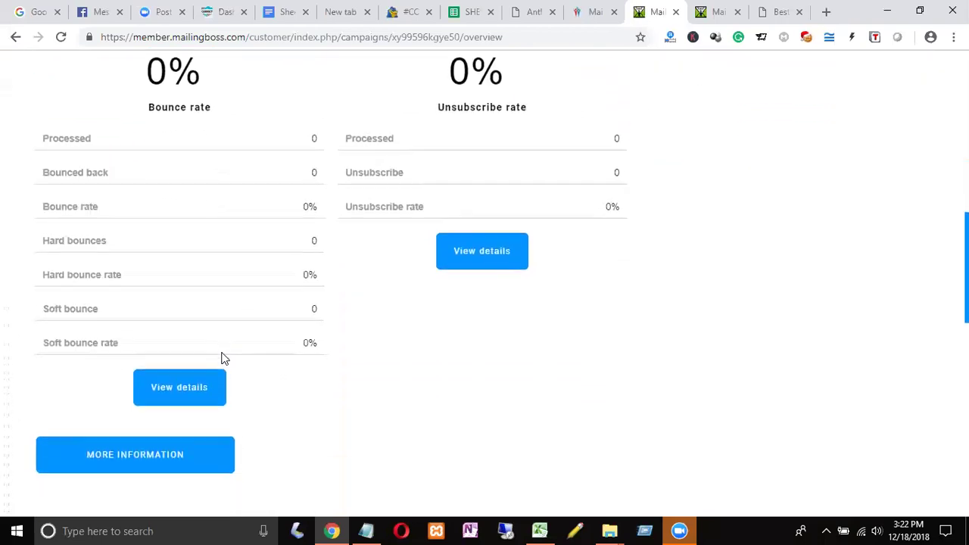
pyautogui.scroll(-4, 222, 358)
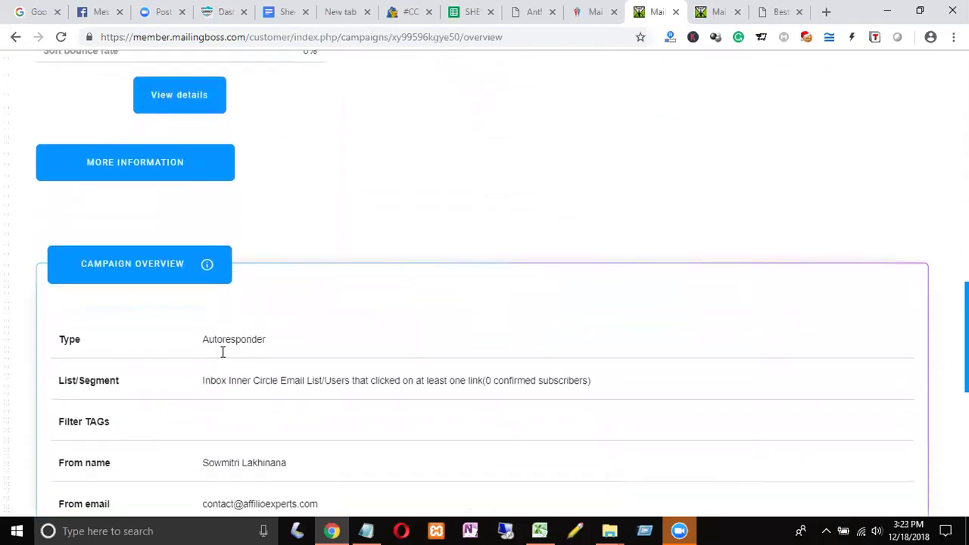
pyautogui.scroll(-3, 222, 358)
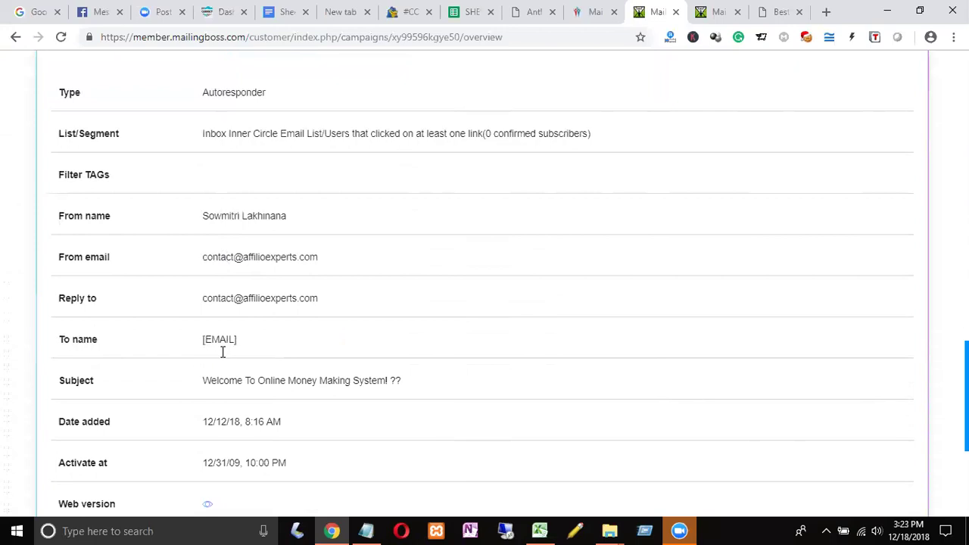
pyautogui.scroll(-1, 222, 354)
pyautogui.scroll(-1, 221, 357)
pyautogui.scroll(1, 220, 357)
pyautogui.scroll(2, 221, 357)
pyautogui.scroll(-2, 222, 356)
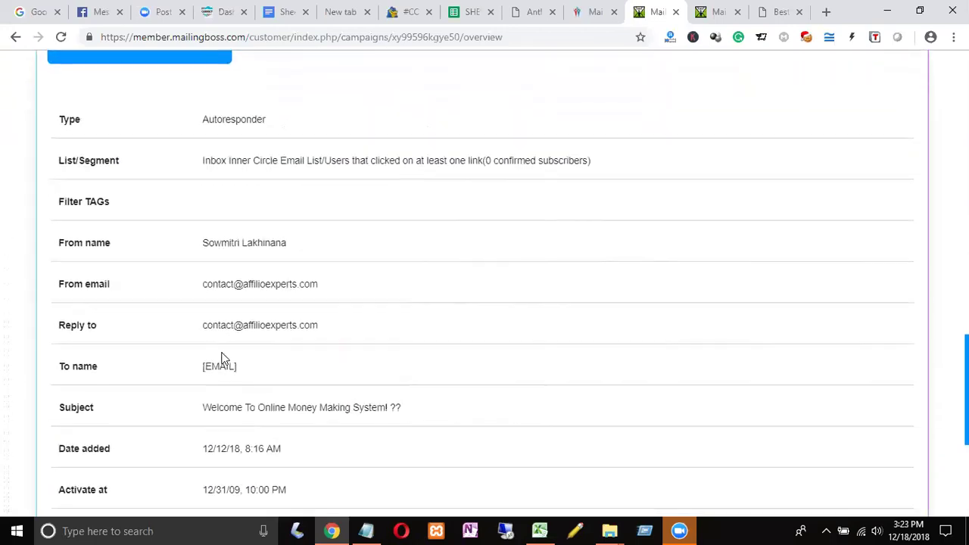
pyautogui.scroll(-3, 222, 352)
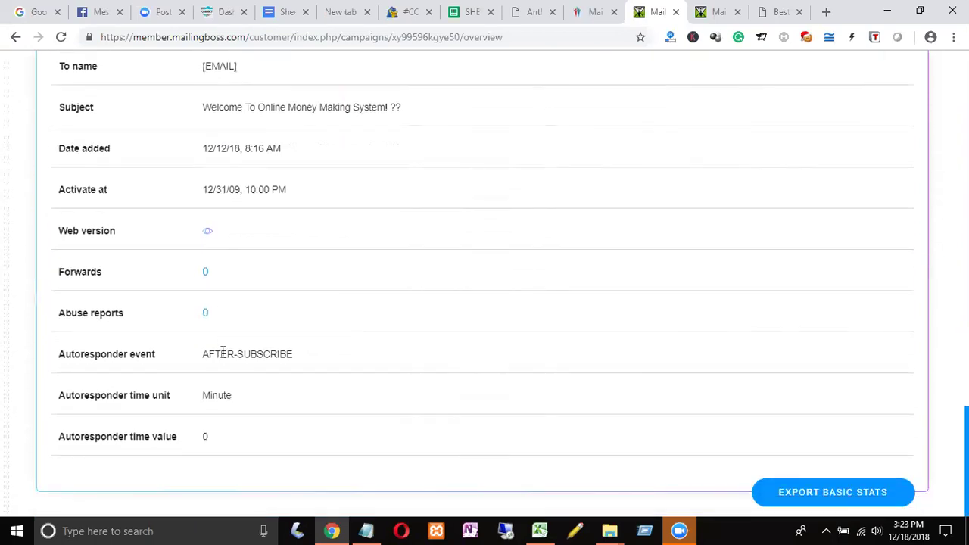
pyautogui.scroll(6, 222, 354)
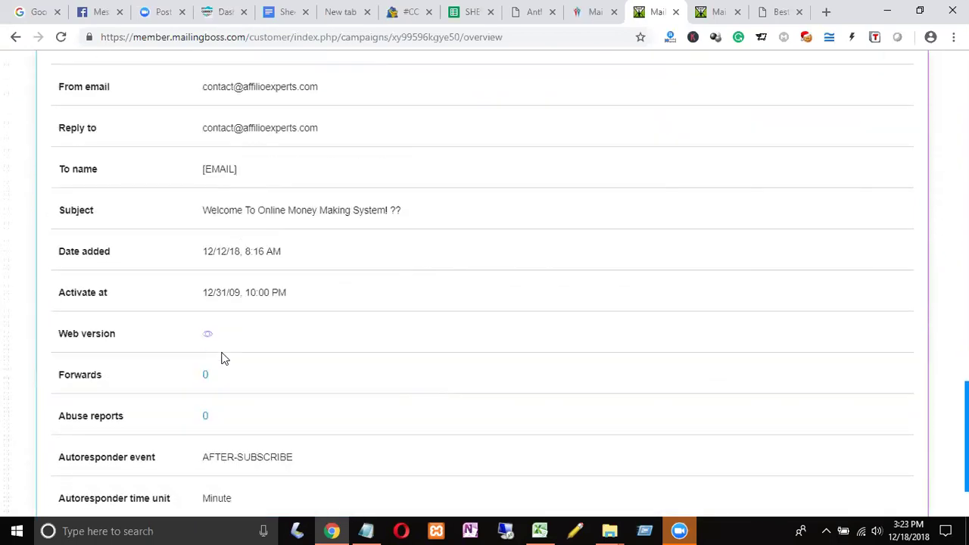
pyautogui.scroll(8, 222, 358)
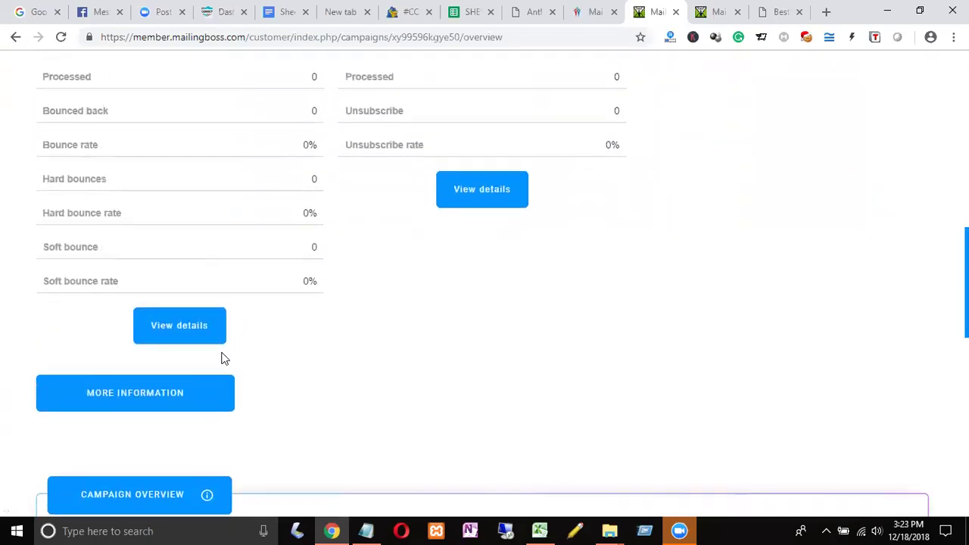
pyautogui.scroll(6, 222, 358)
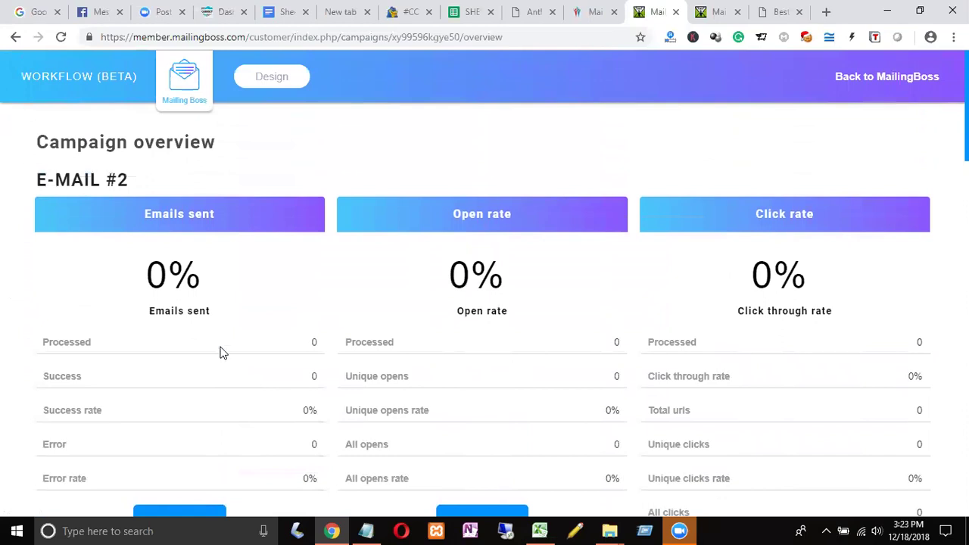
pyautogui.click(274, 78)
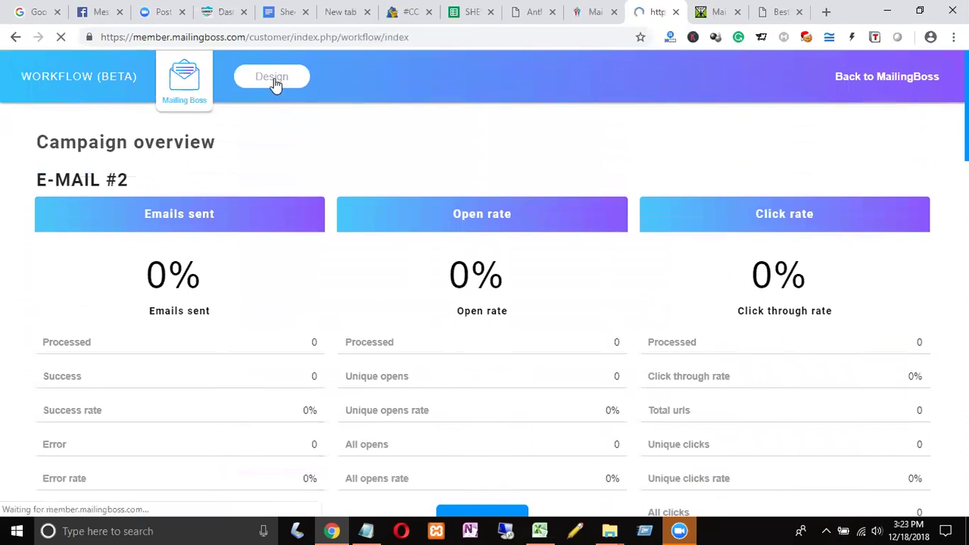